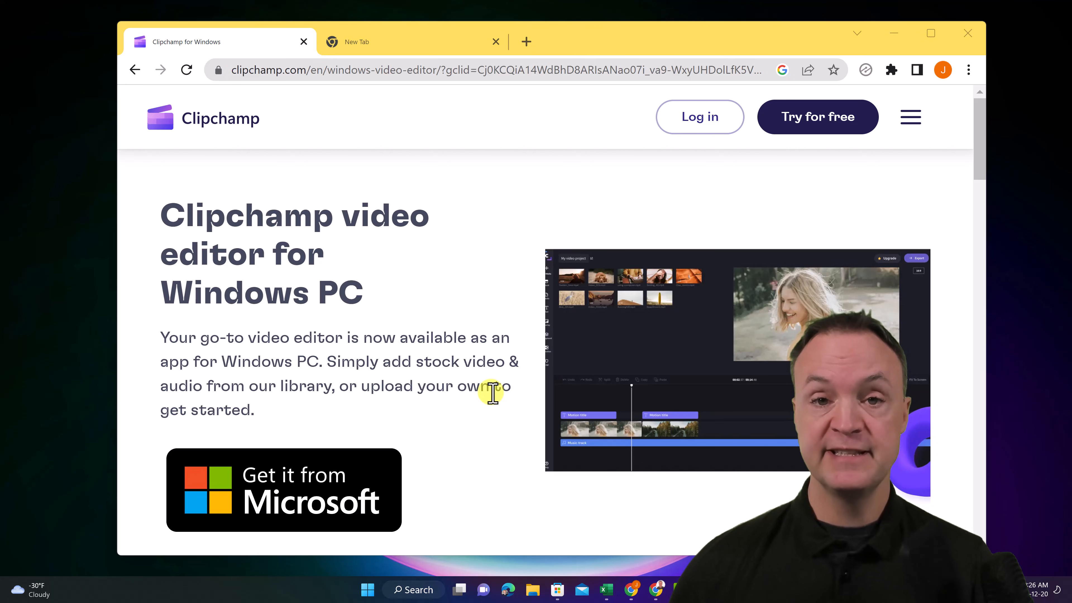
Step: Open Clipchamp's free sign-up page, check the app's Microsoft Store listing, and continue with a personal Microsoft account
click(824, 126)
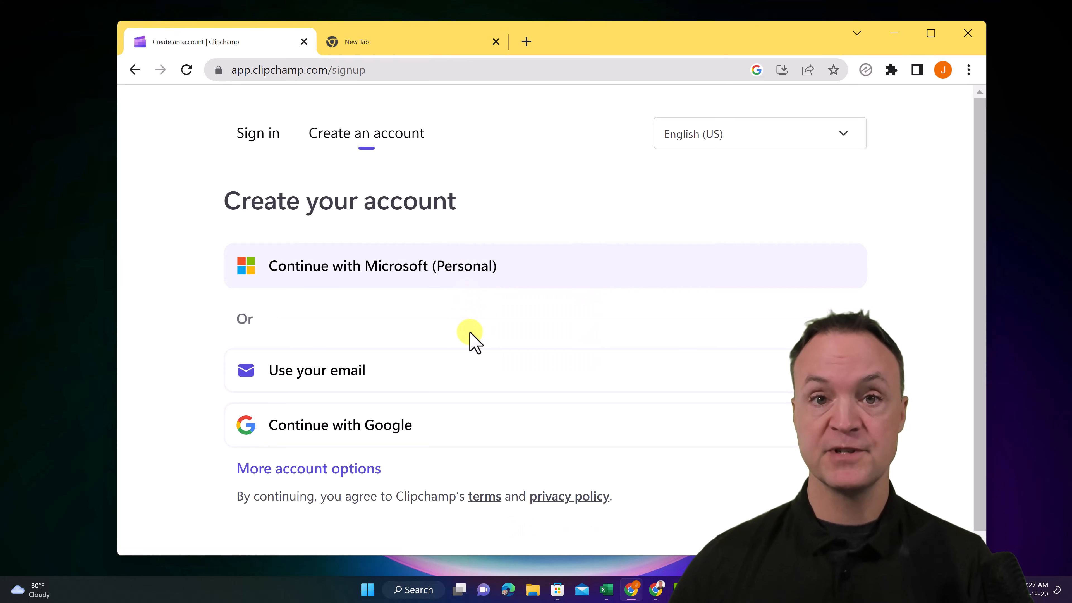
scroll(470, 334, down, 1)
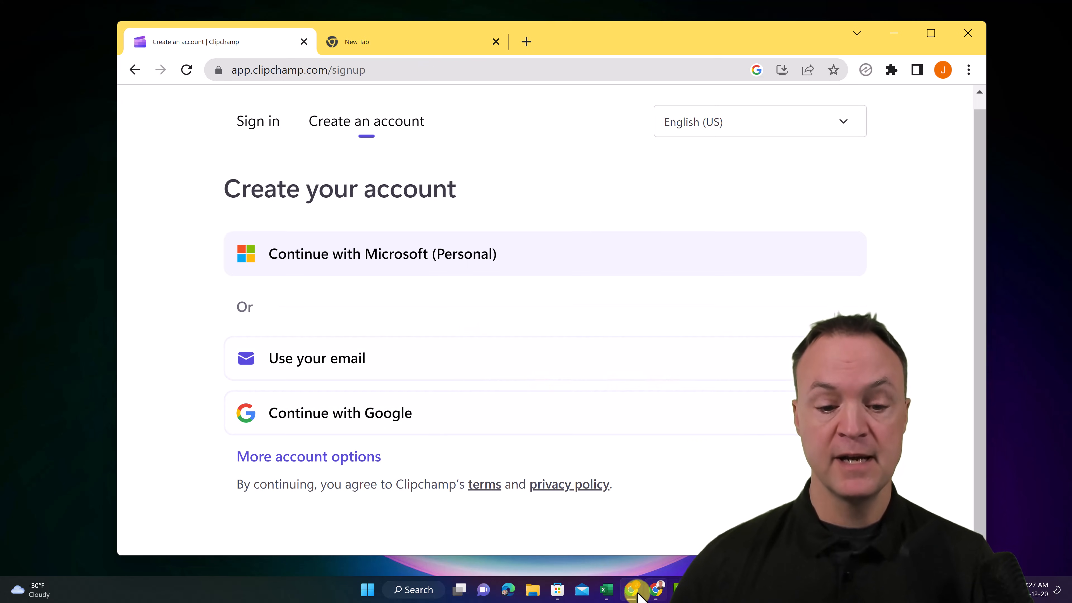
click(557, 590)
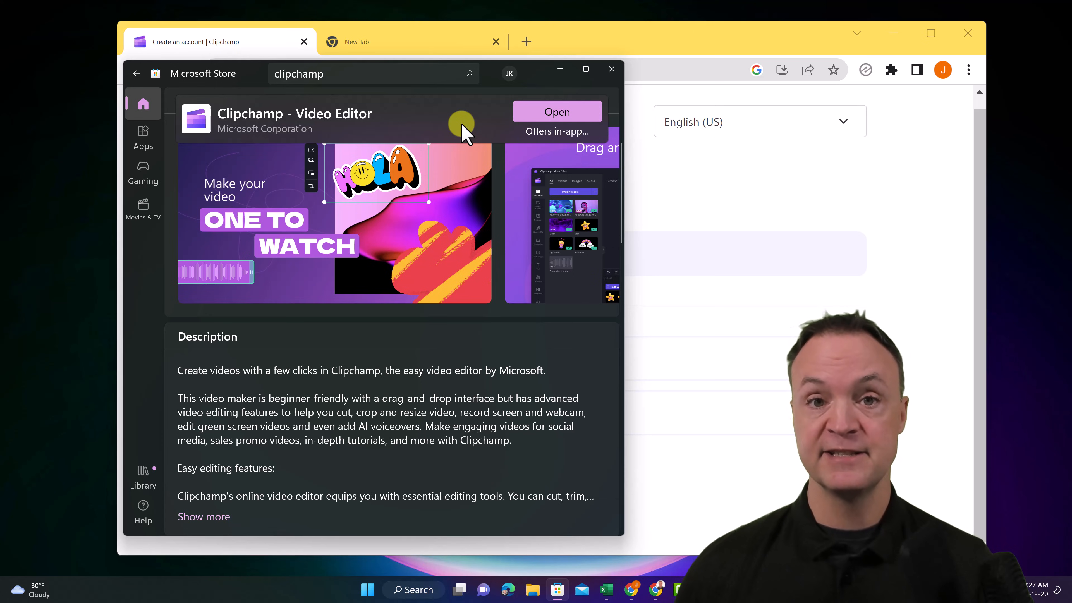
click(560, 70)
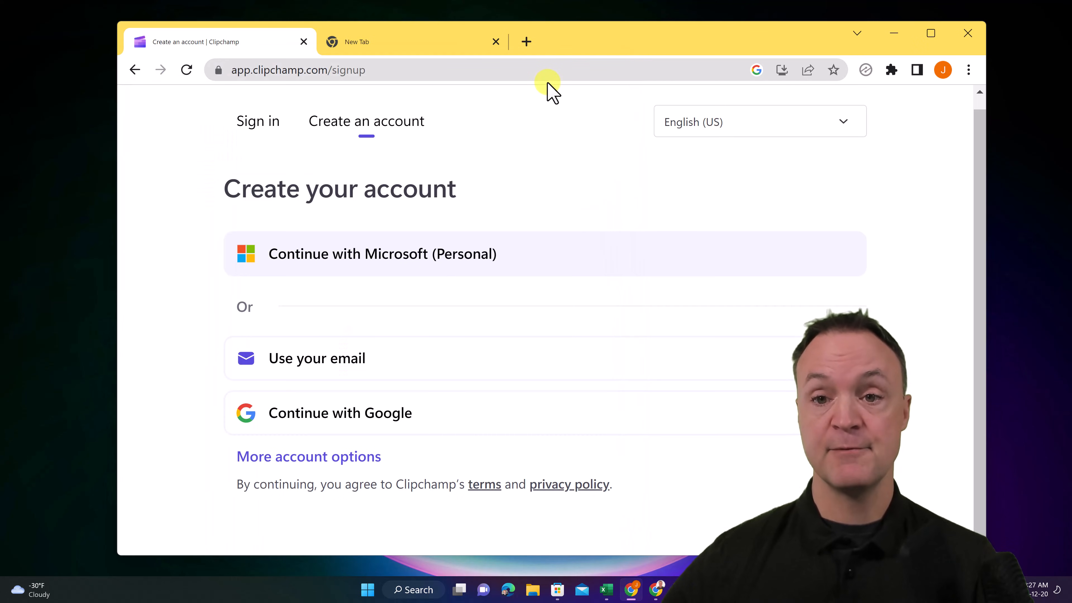
click(401, 257)
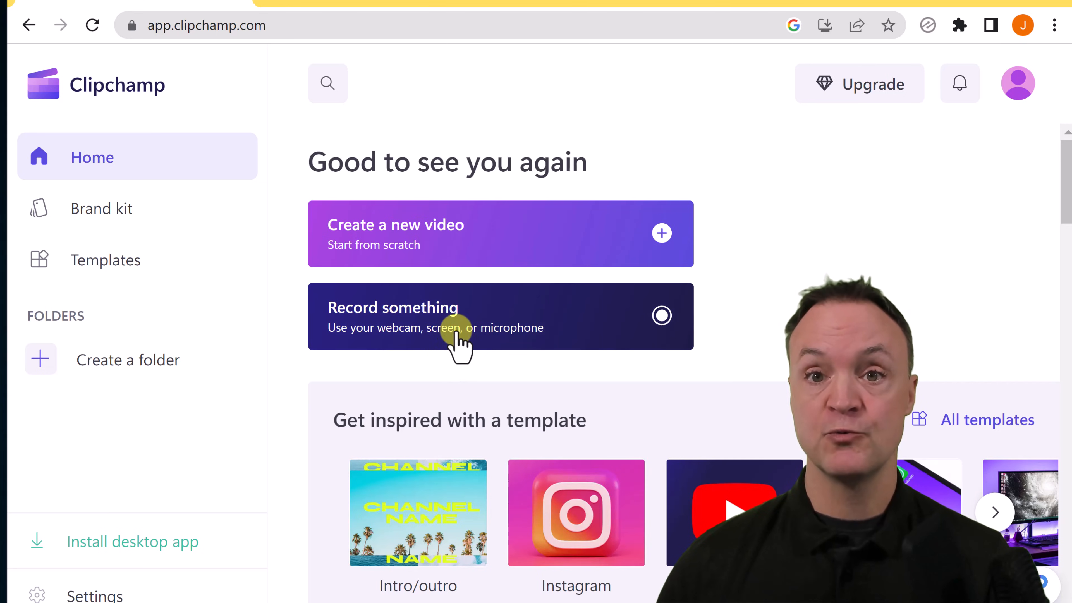
Step: Start a new Screen & camera recording setup and enlarge the webcam preview
click(457, 334)
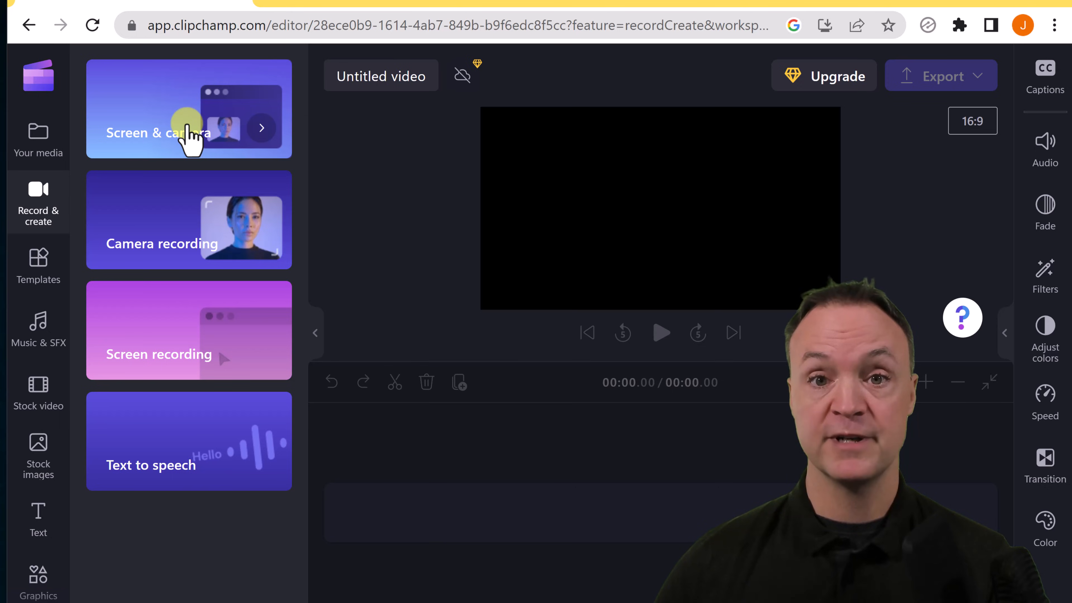
click(188, 135)
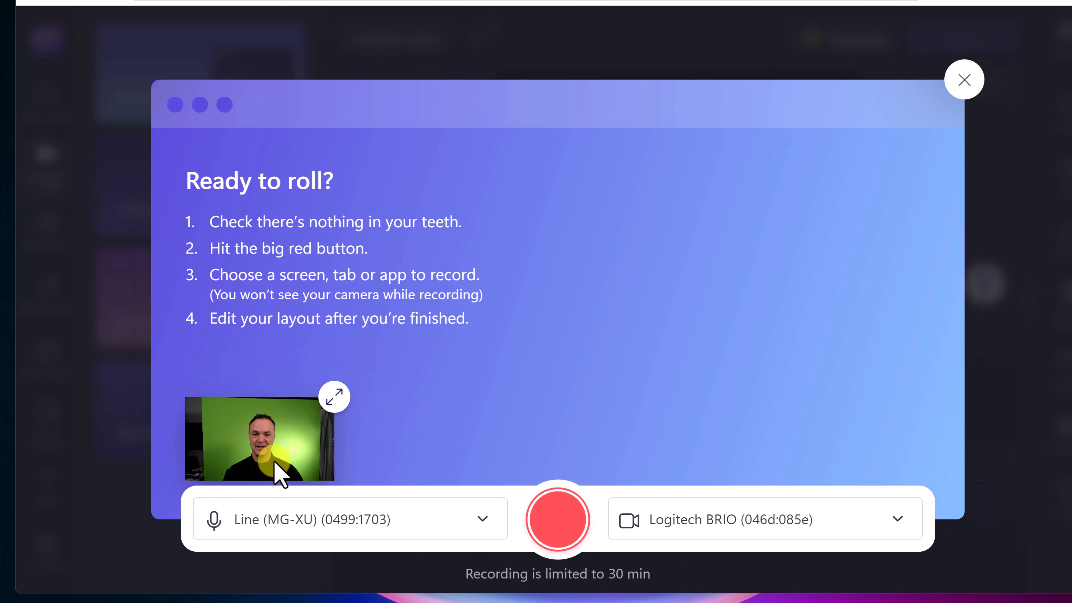
click(334, 397)
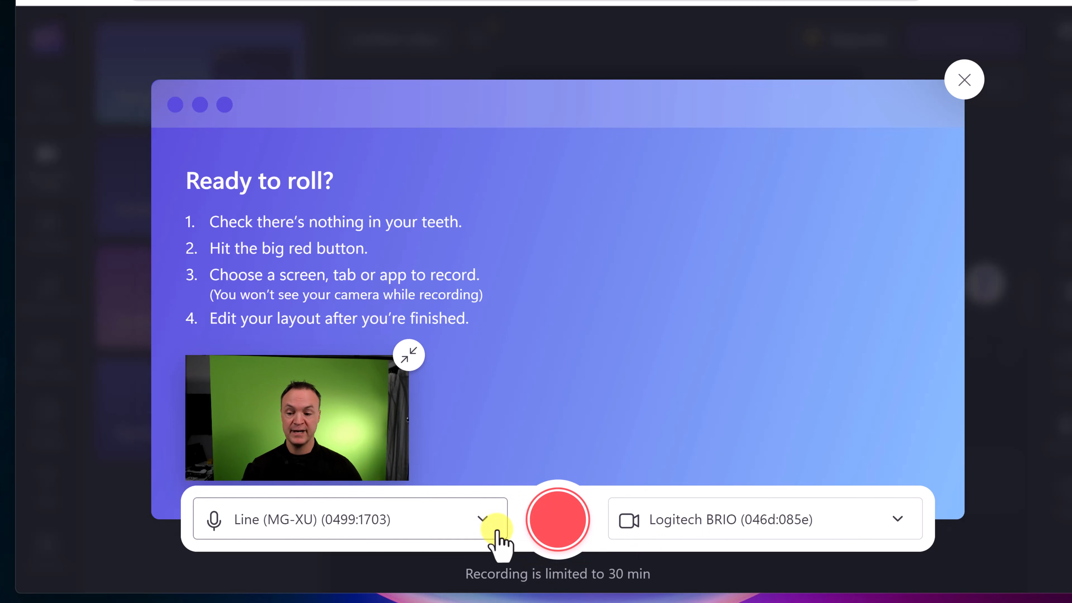
Step: Check the microphone and camera choices, keeping Line (MG-XU) and Logitech BRIO, and start the recording
click(483, 518)
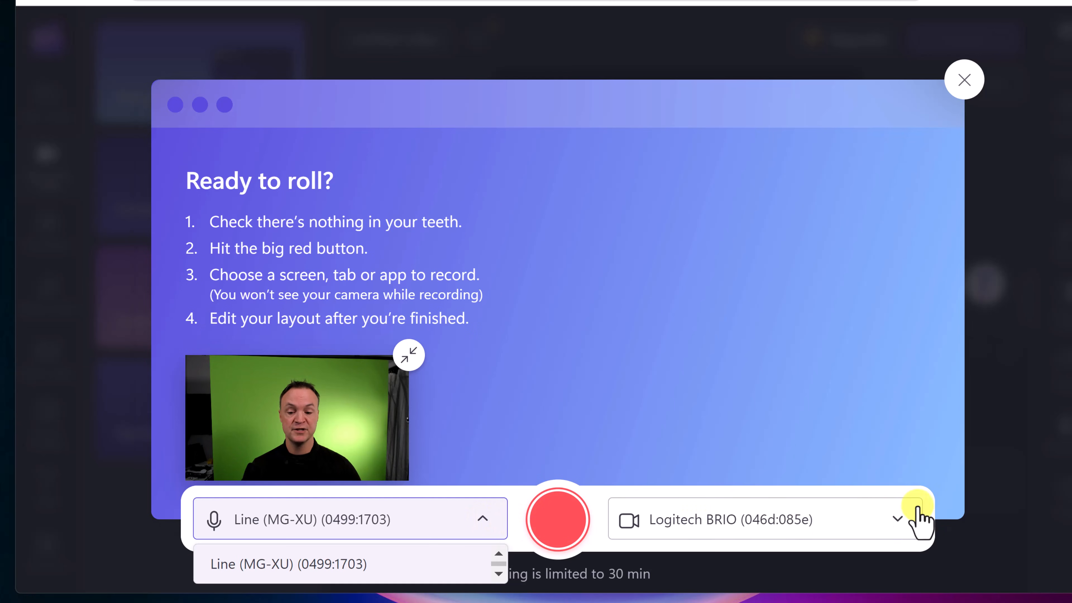
click(901, 519)
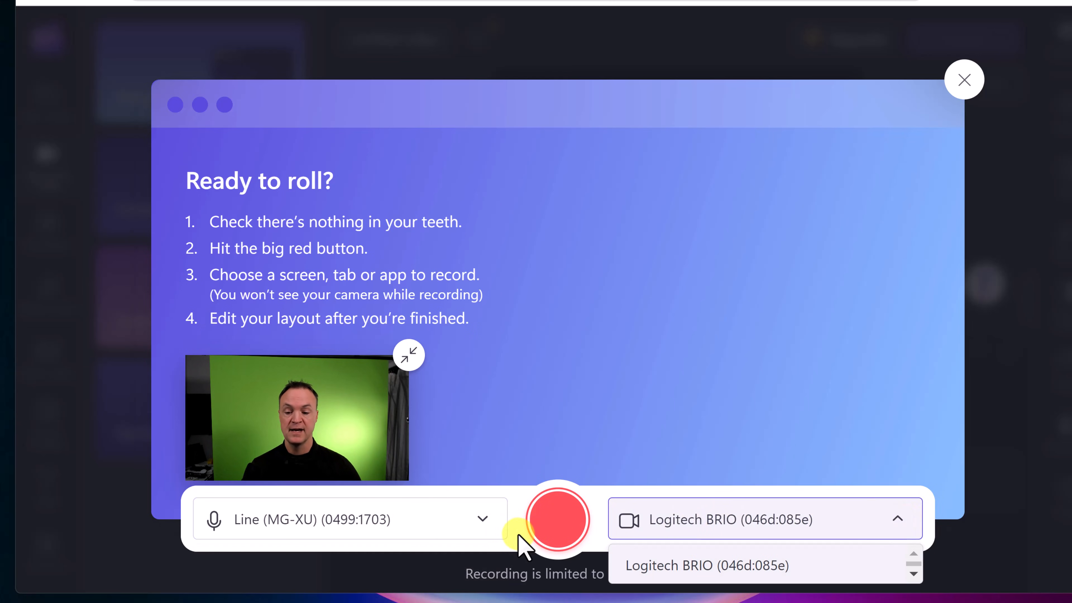
click(508, 557)
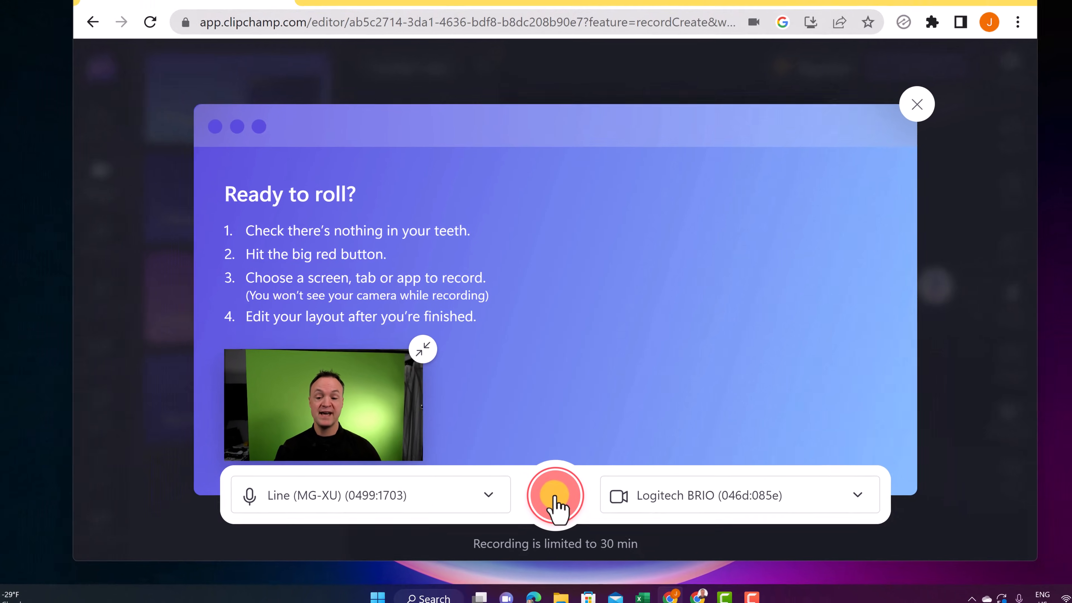
click(555, 499)
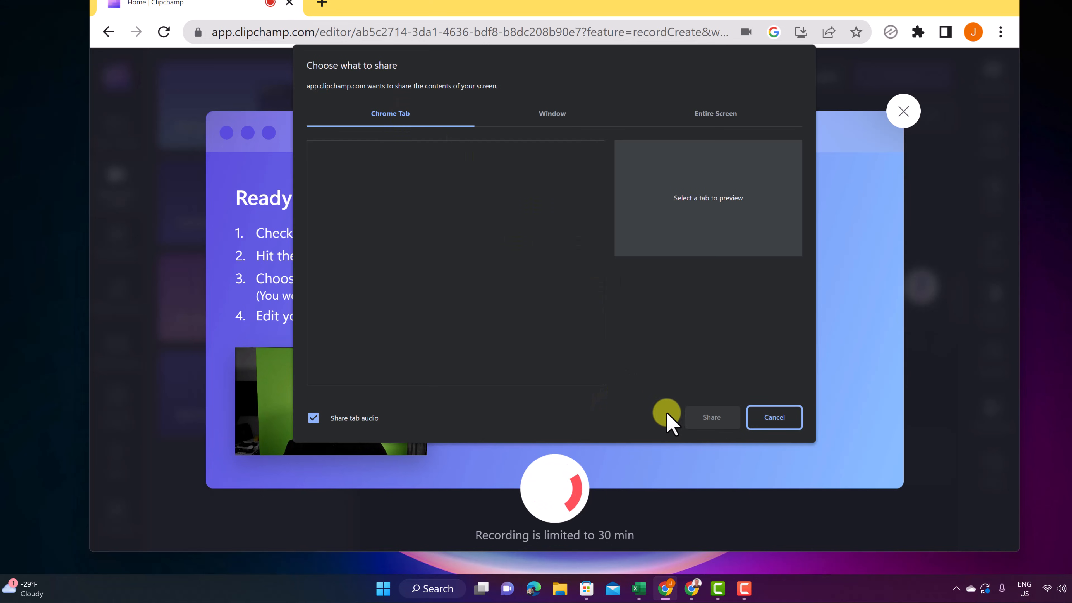
Step: Bring up the browser window showing the Clipchamp website, reposition it, and minimize it again
click(691, 589)
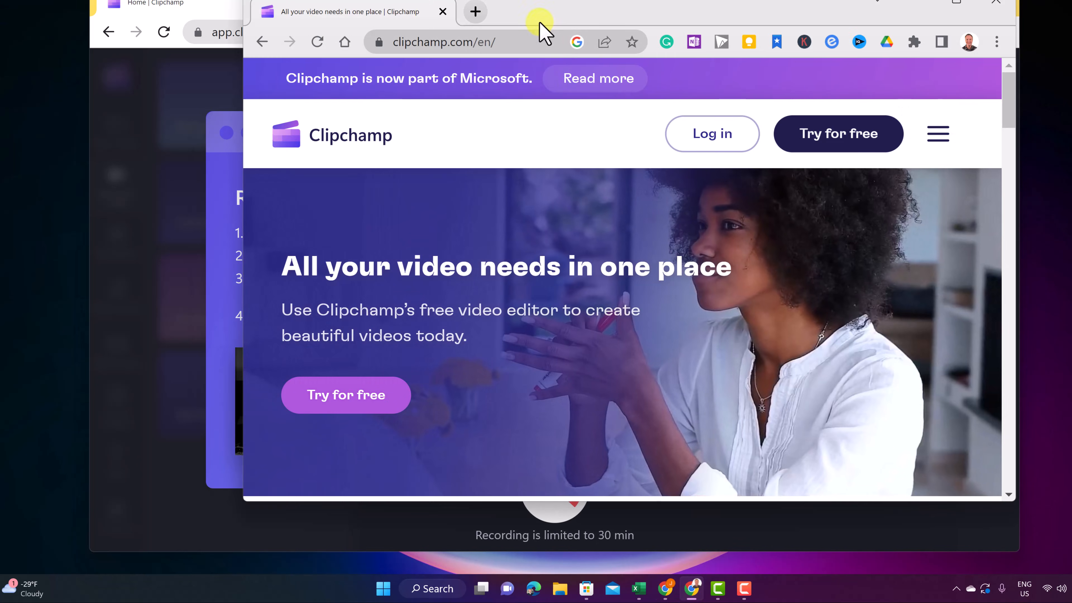
drag(543, 31, 533, 80)
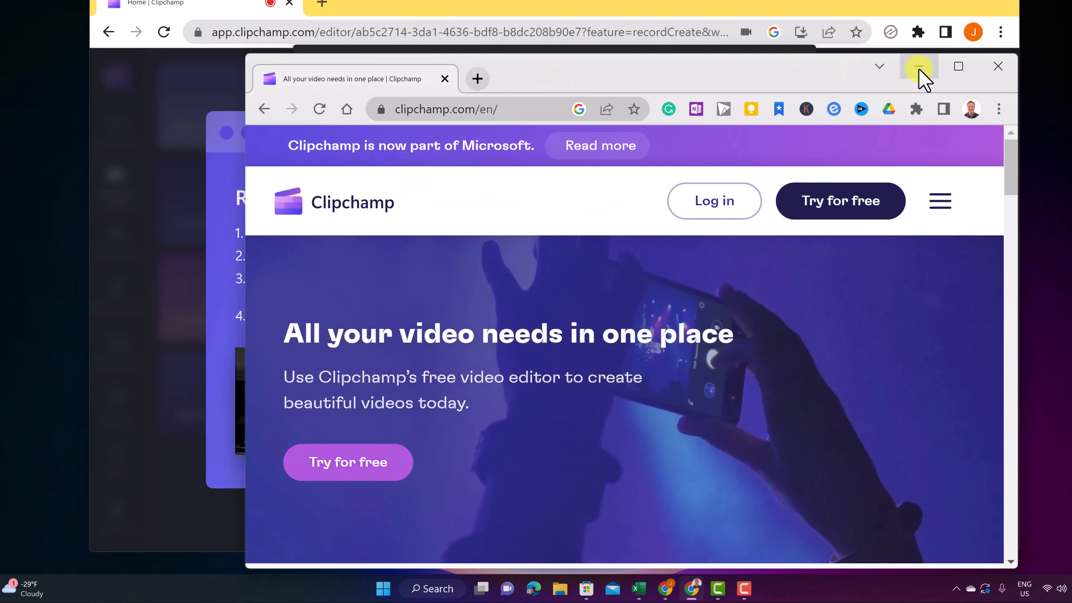
click(919, 68)
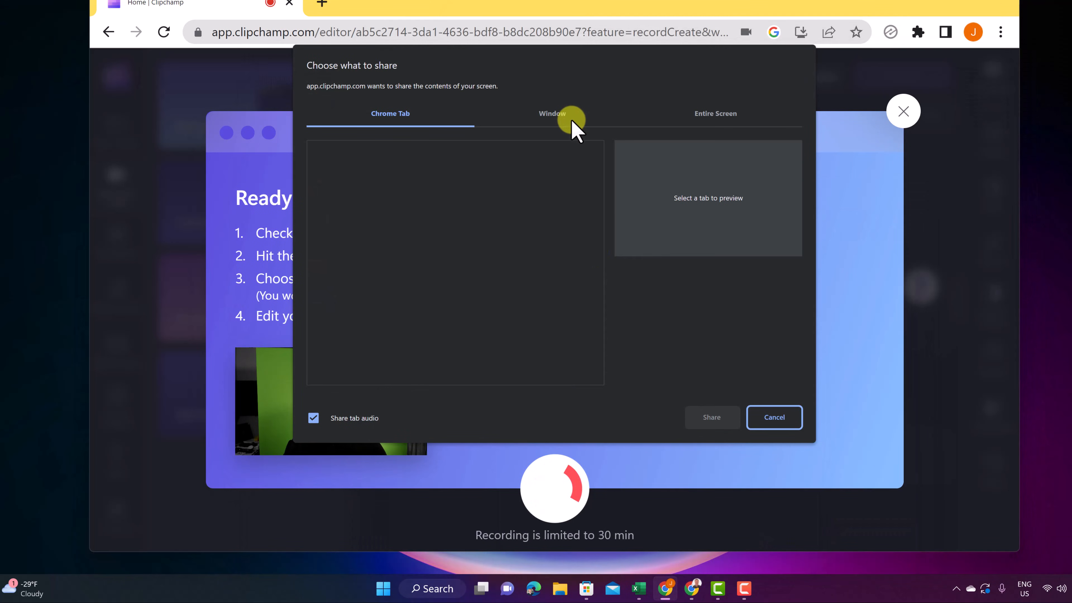
Step: List the shareable windows and restore the Student and School.xlsx workbook so that it is offered as a source
click(550, 112)
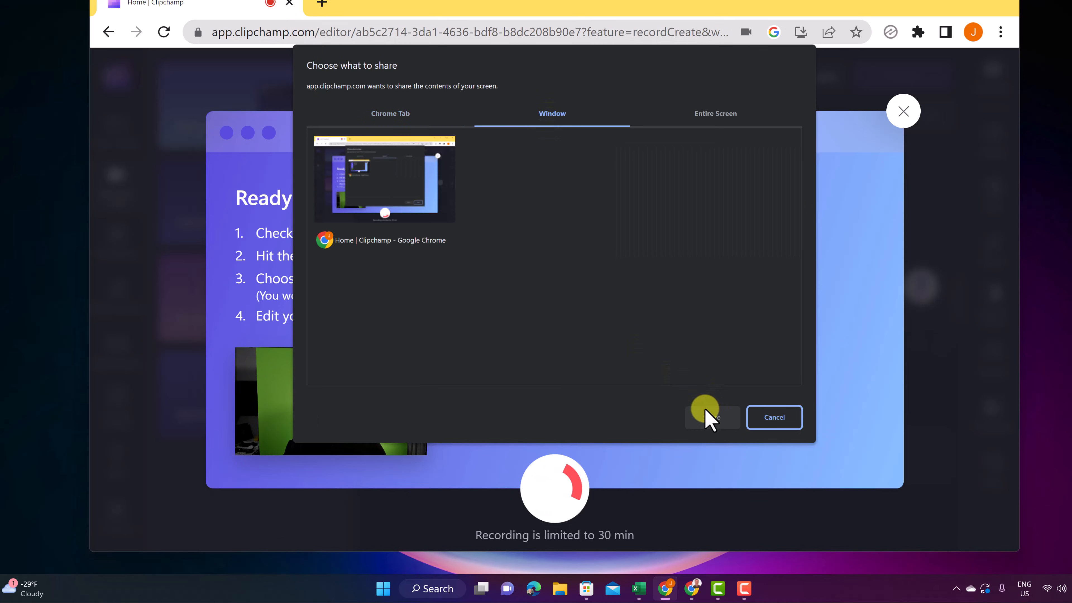
click(639, 592)
drag(714, 44, 828, 34)
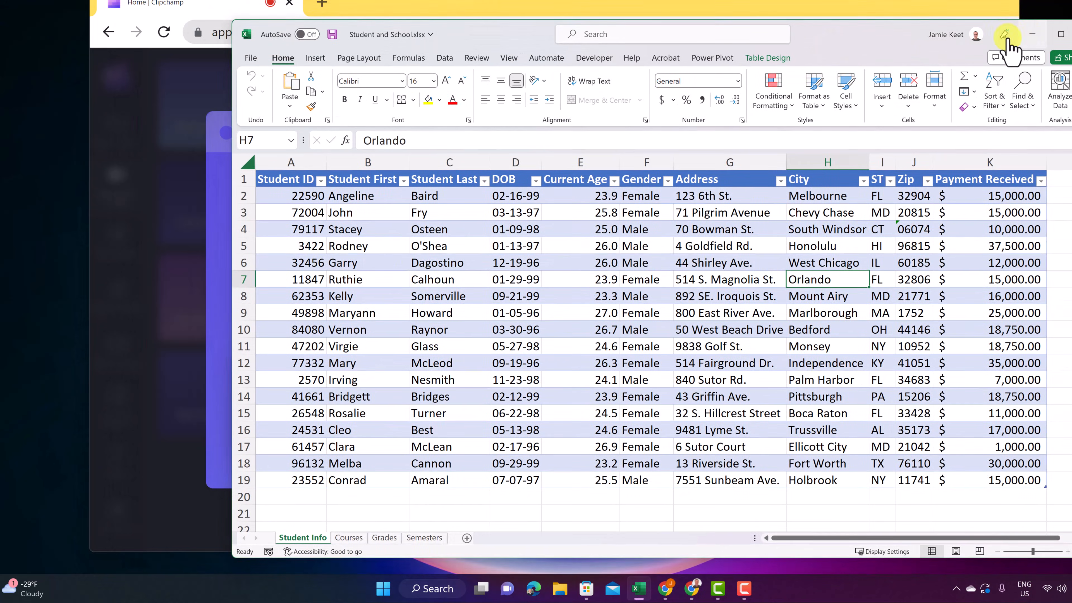
click(1032, 34)
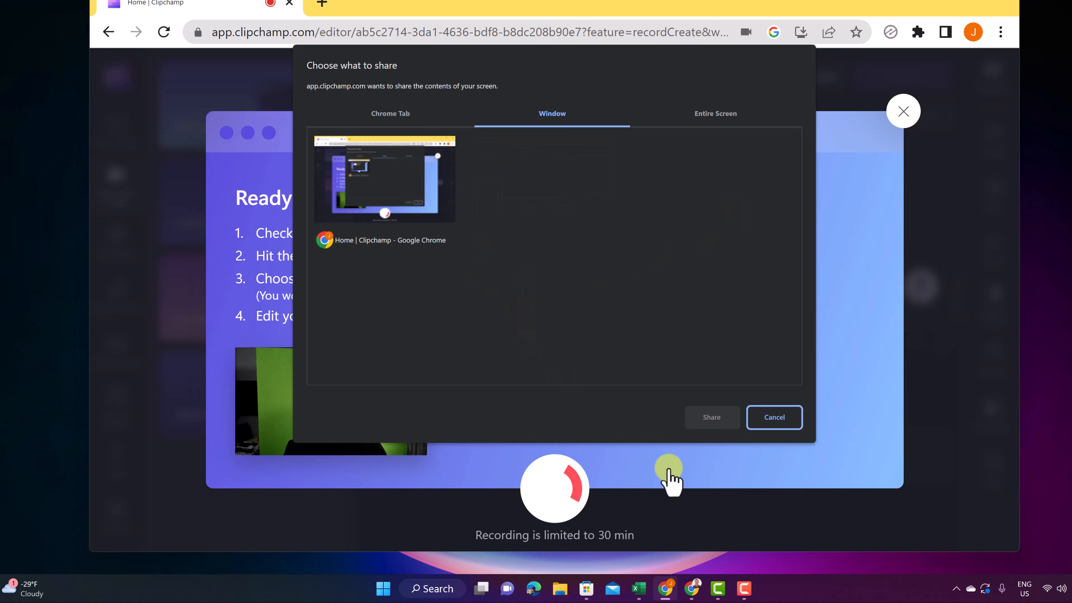
click(638, 589)
drag(505, 42, 604, 32)
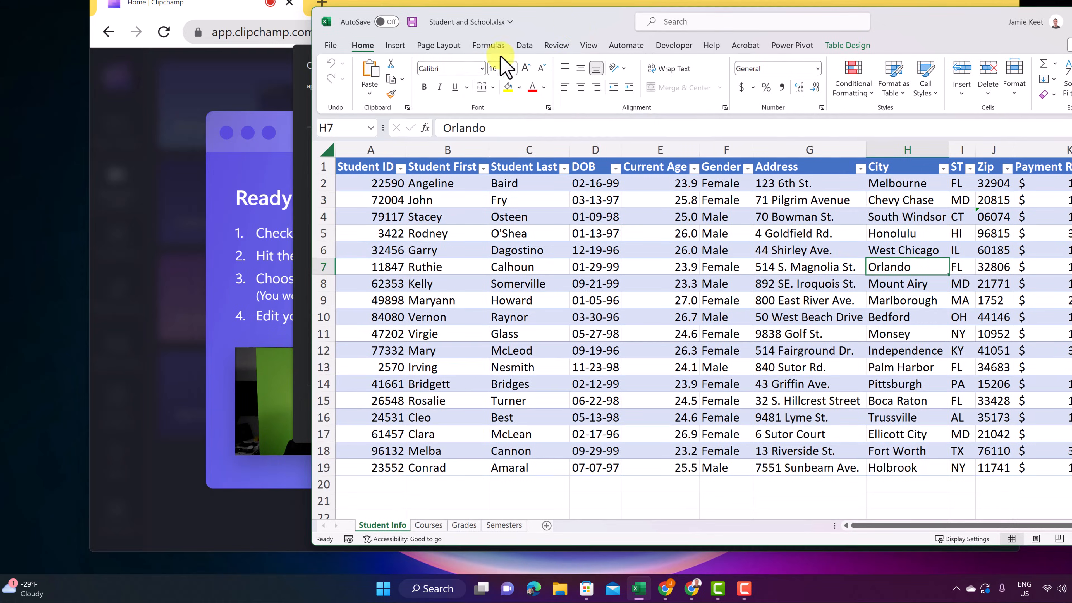
click(168, 219)
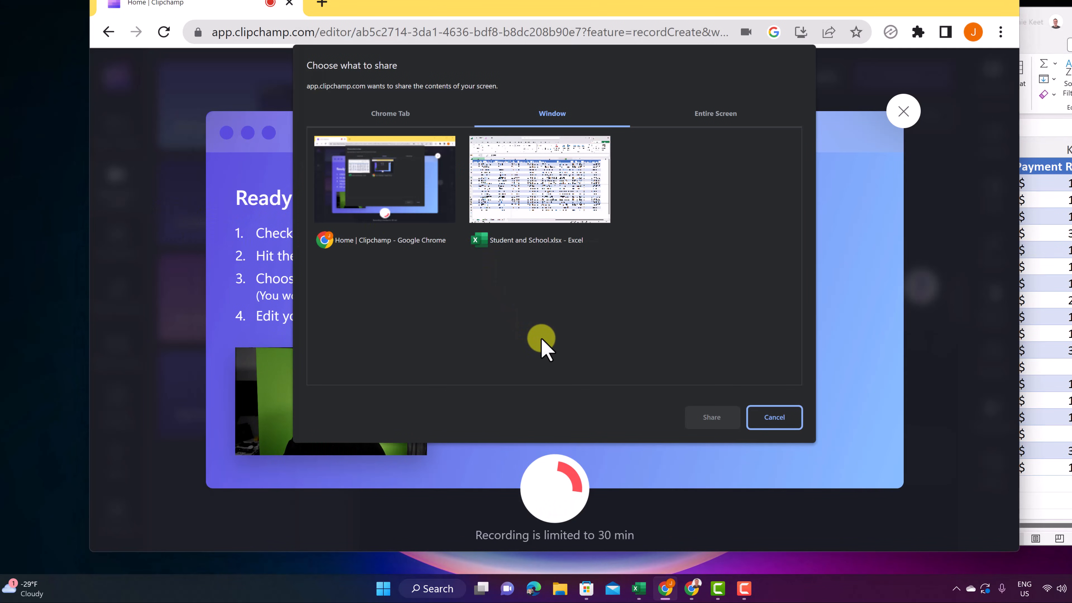
Step: Review the entire-screen sources and system audio option, and share the Student and School.xlsx Excel window
click(716, 115)
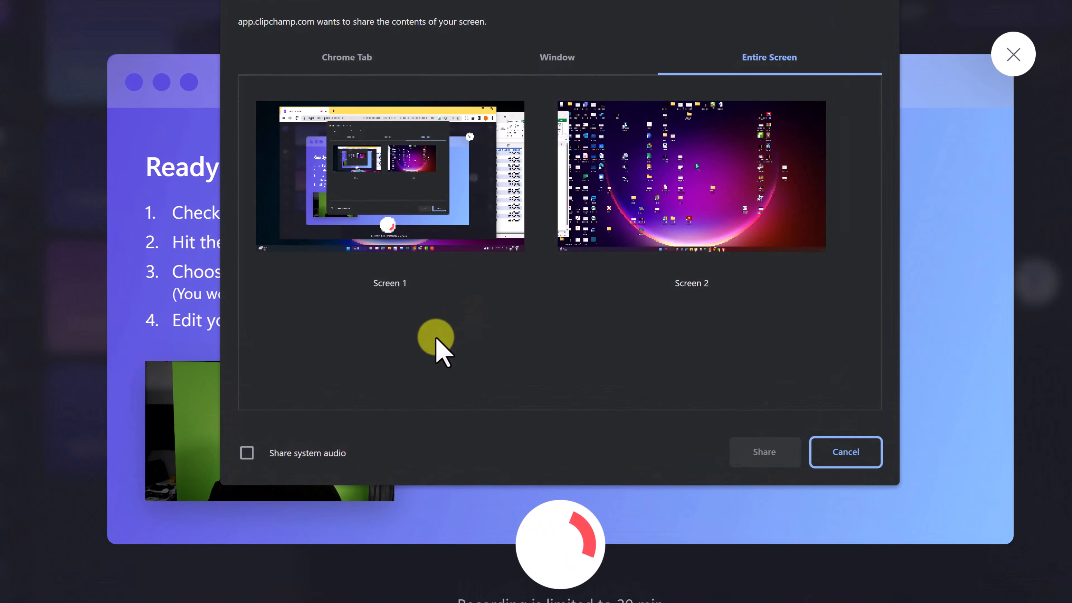
click(250, 454)
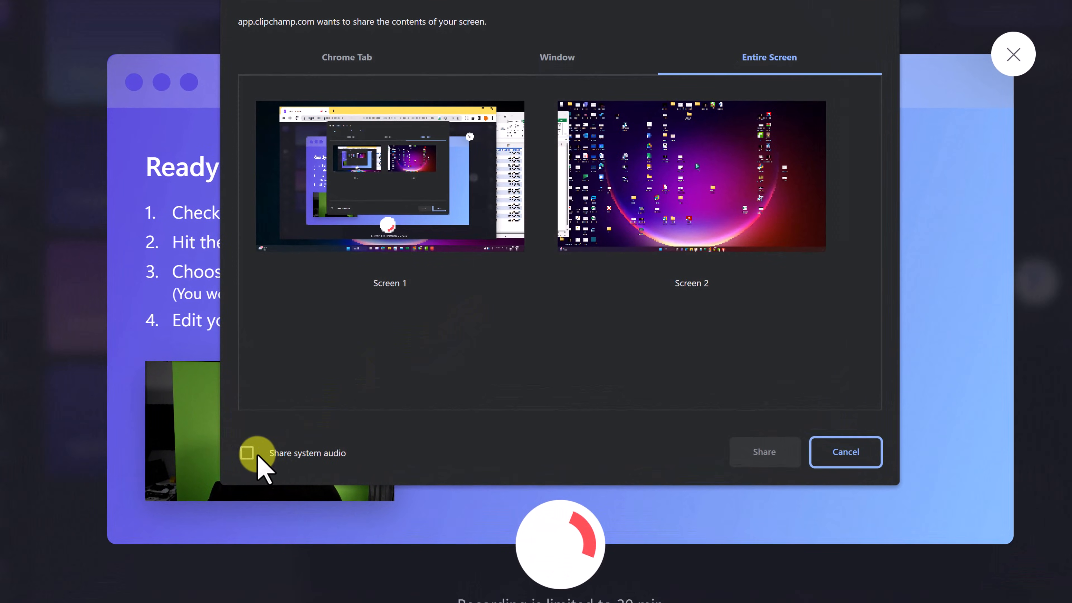
click(567, 57)
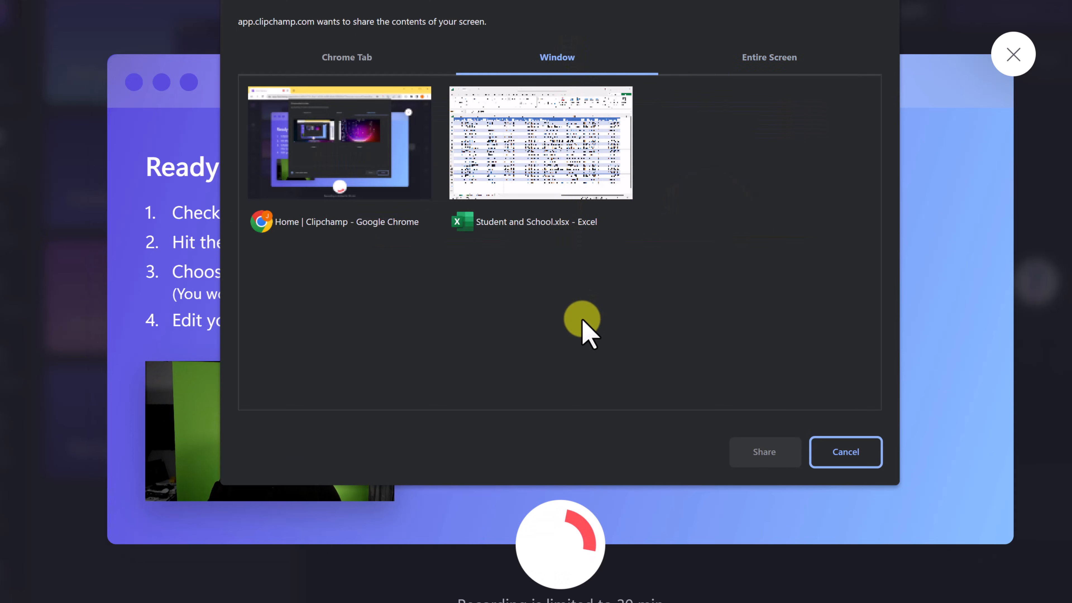
click(576, 169)
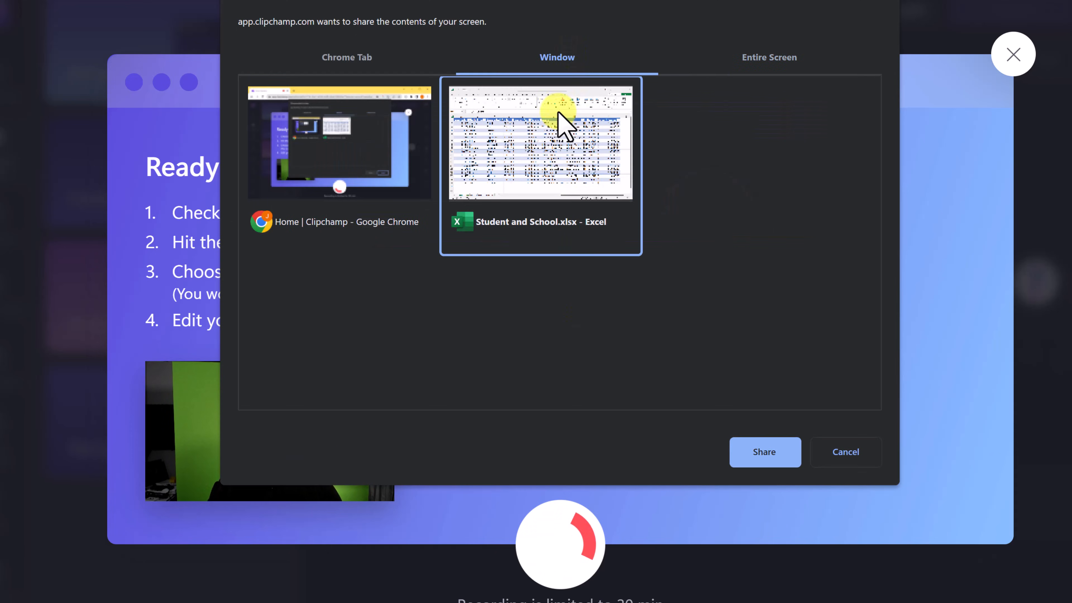
click(765, 451)
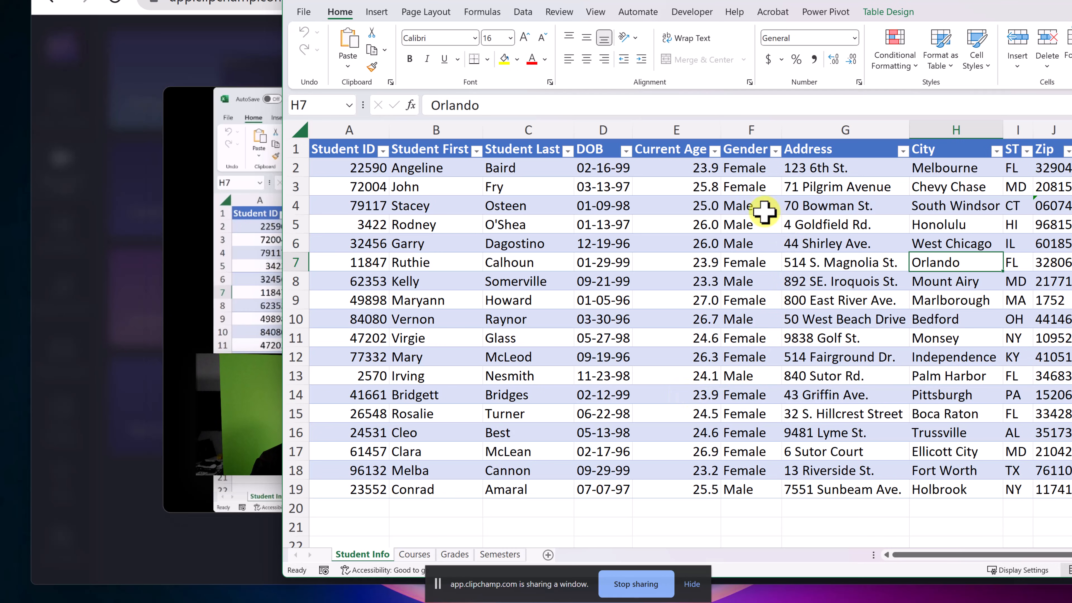
Step: Record a few cell selections in the student table, including D8 and C8, stop sharing, and minimize the workbook
click(596, 230)
click(589, 280)
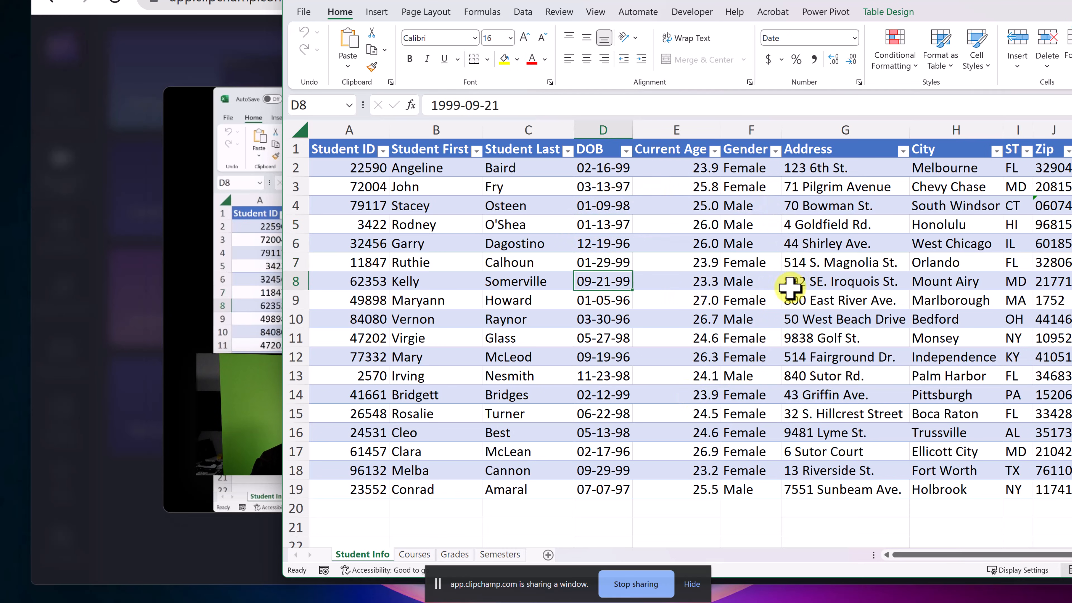
click(790, 284)
click(548, 274)
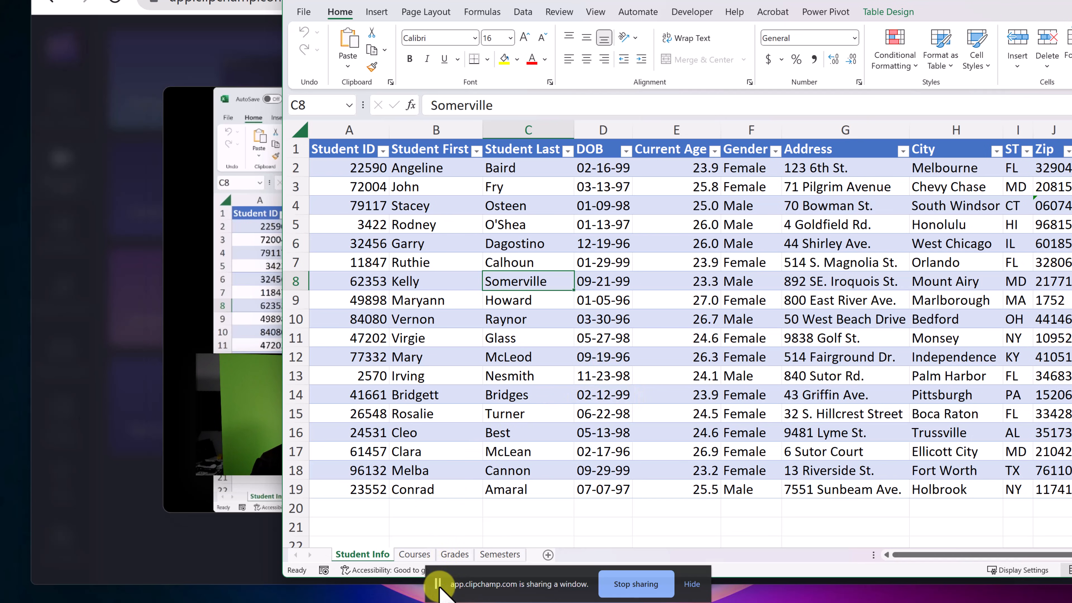
click(661, 578)
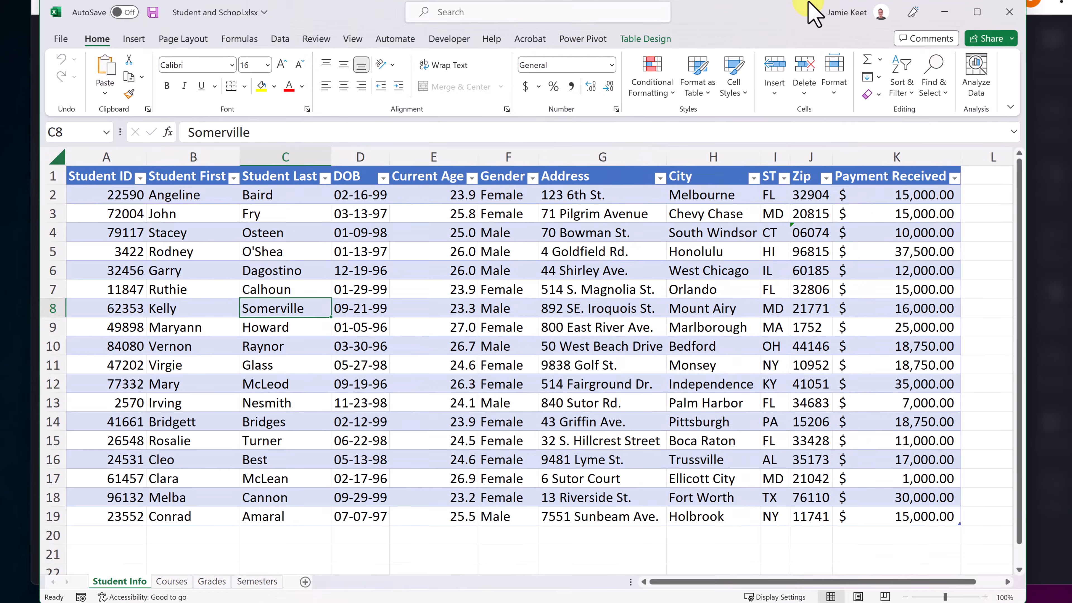
click(939, 12)
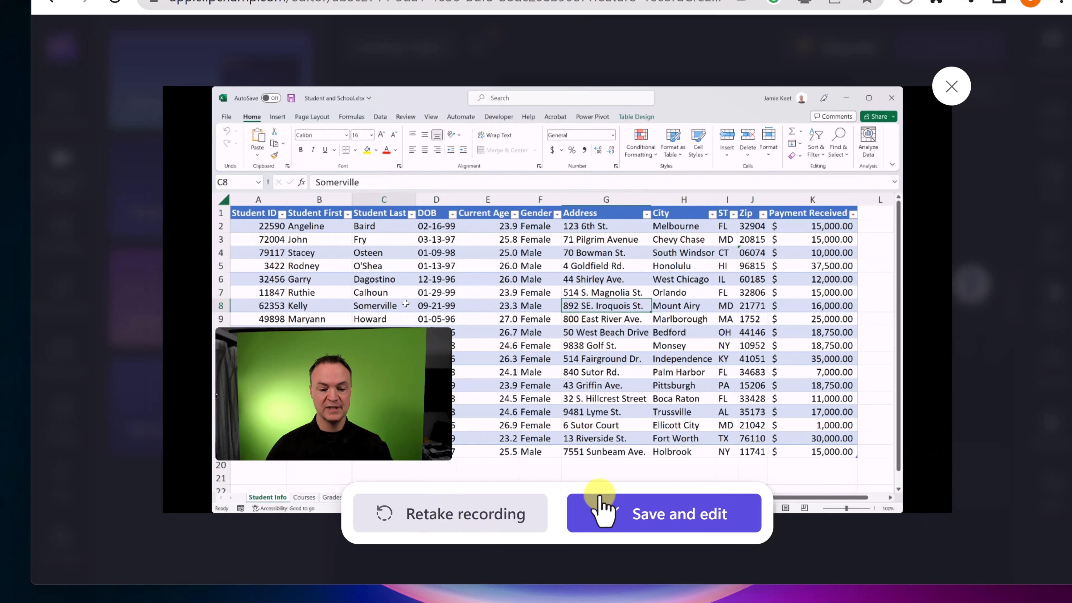
Step: Save the recording for editing in the video project and dismiss the browser's download bar
mouse_move(198, 504)
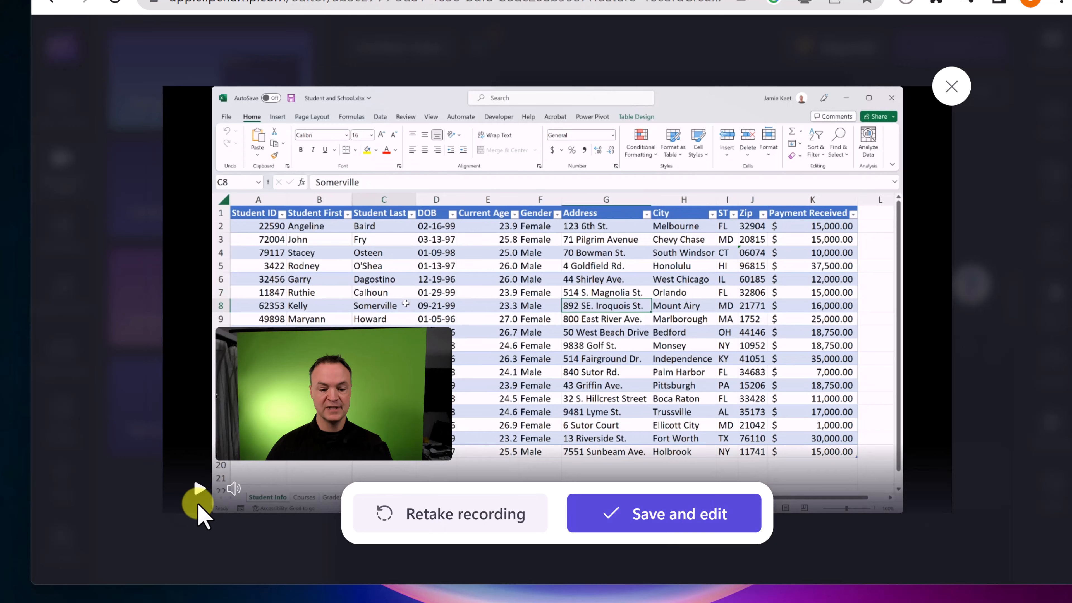
click(651, 526)
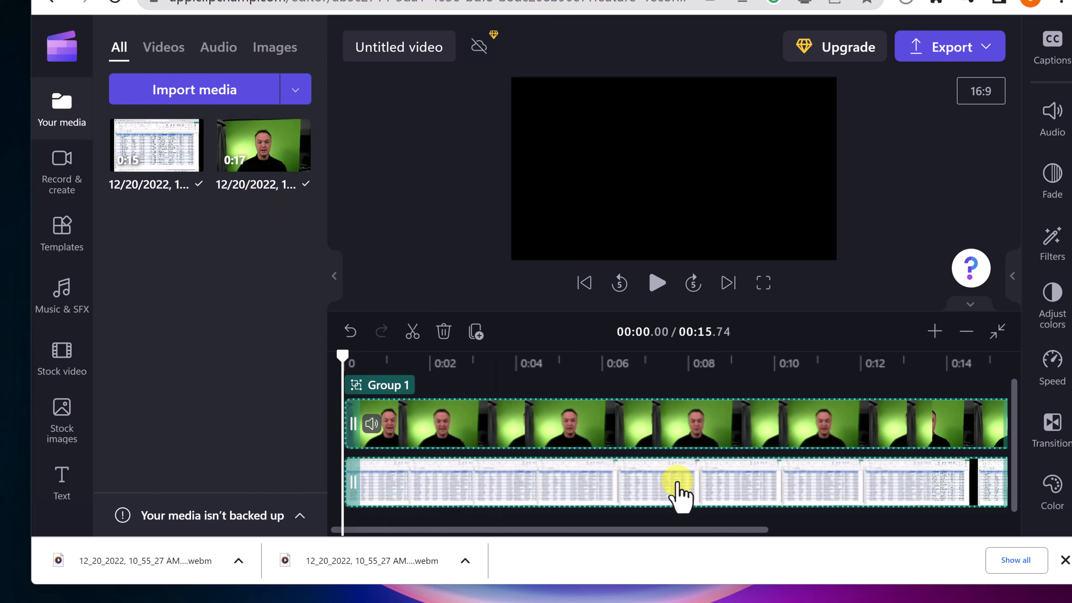
click(1066, 560)
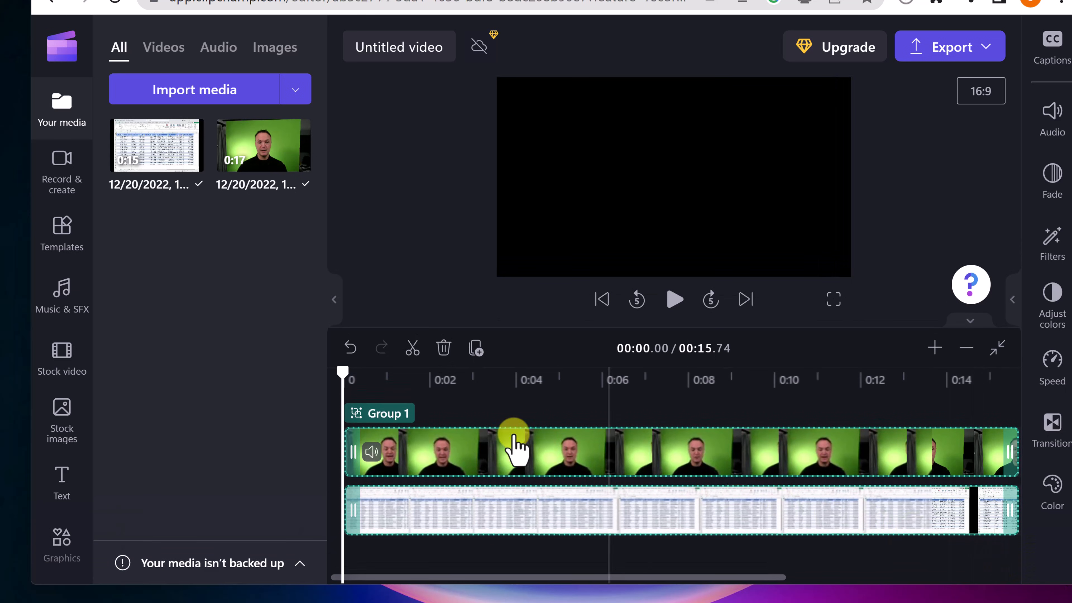
Step: Move the playhead to about 3 seconds on the timeline and play a short preview of the combined recording
drag(343, 371, 517, 360)
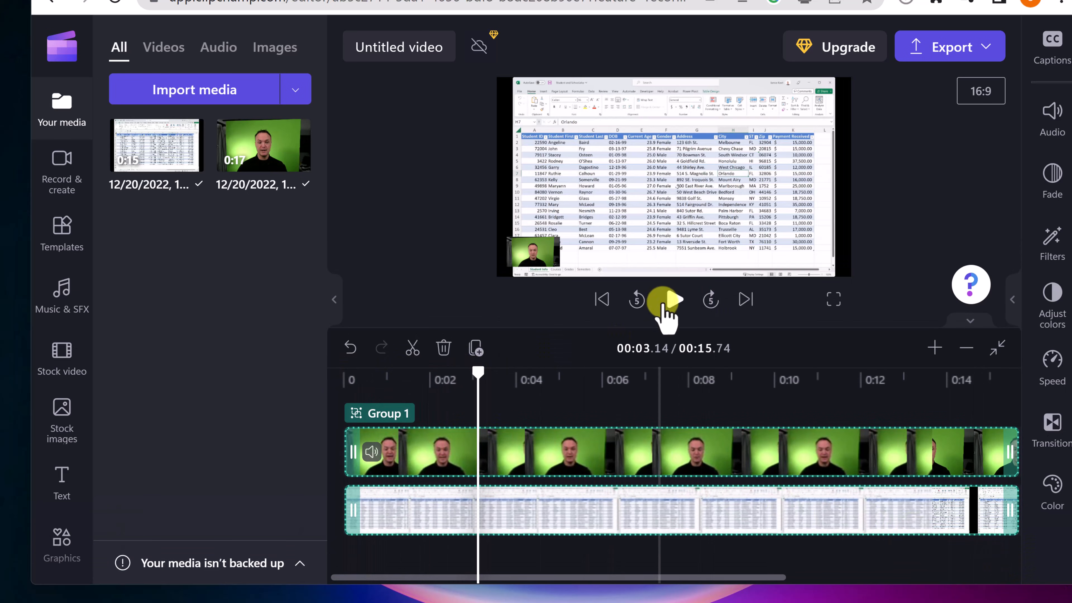
click(674, 299)
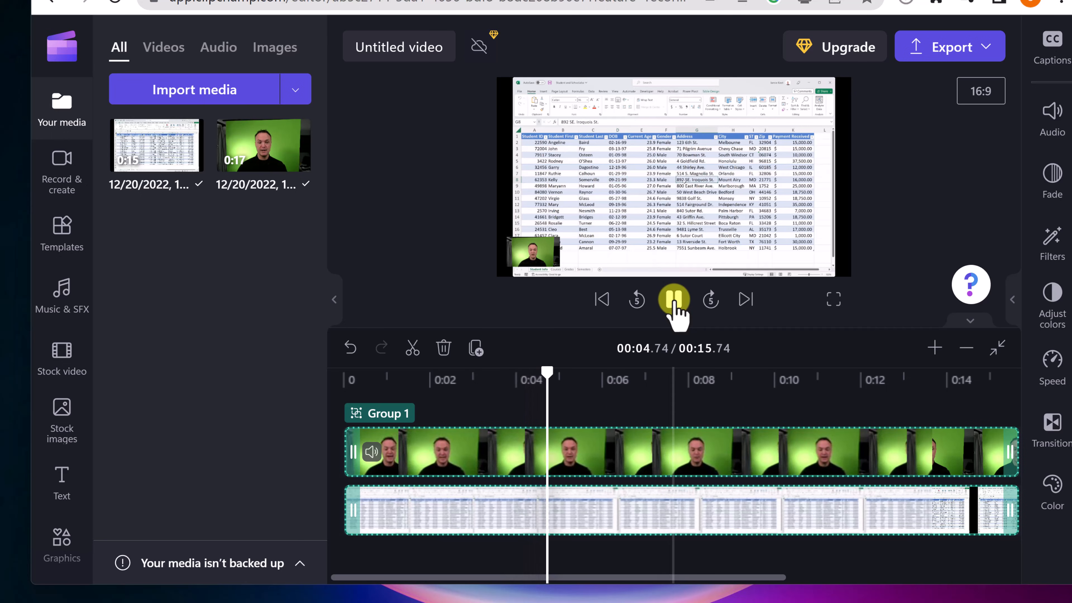
click(674, 299)
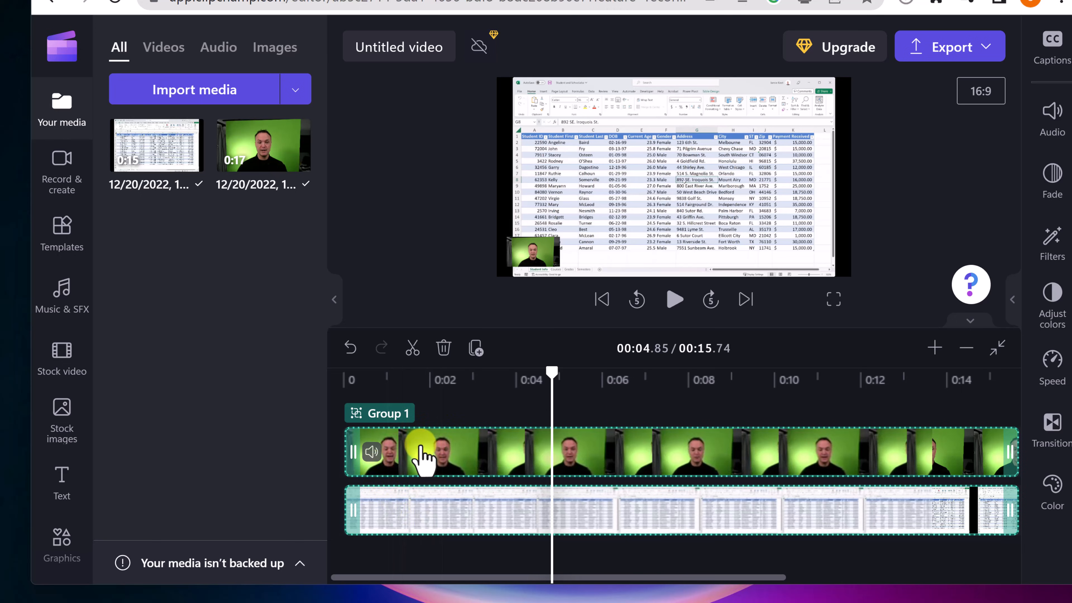
Step: Ungroup the webcam and screen clips on the timeline and move the playhead to about 10 seconds
right_click(425, 455)
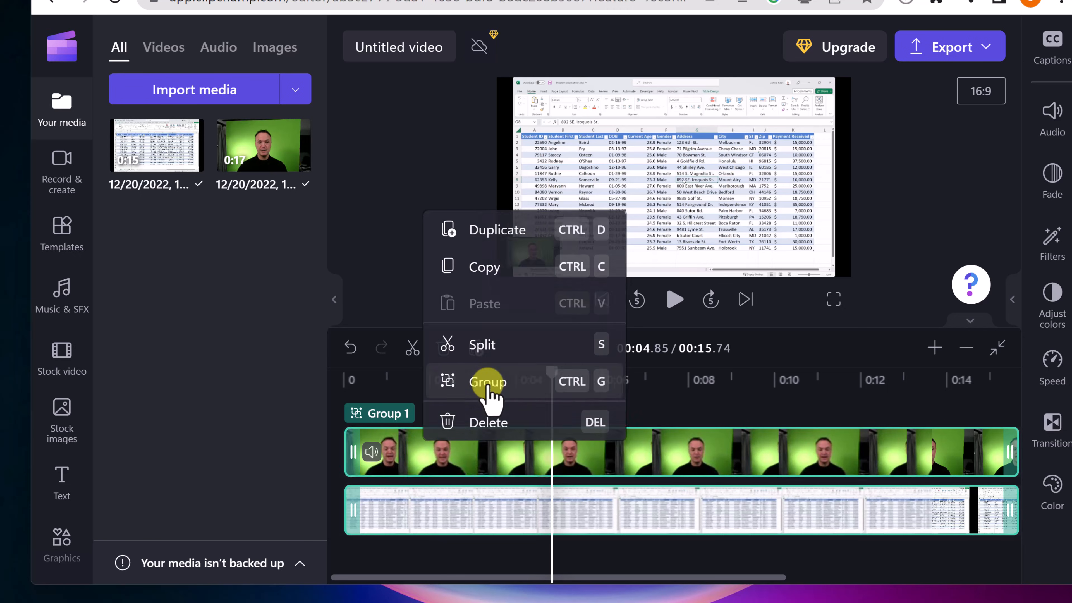
click(490, 383)
click(778, 415)
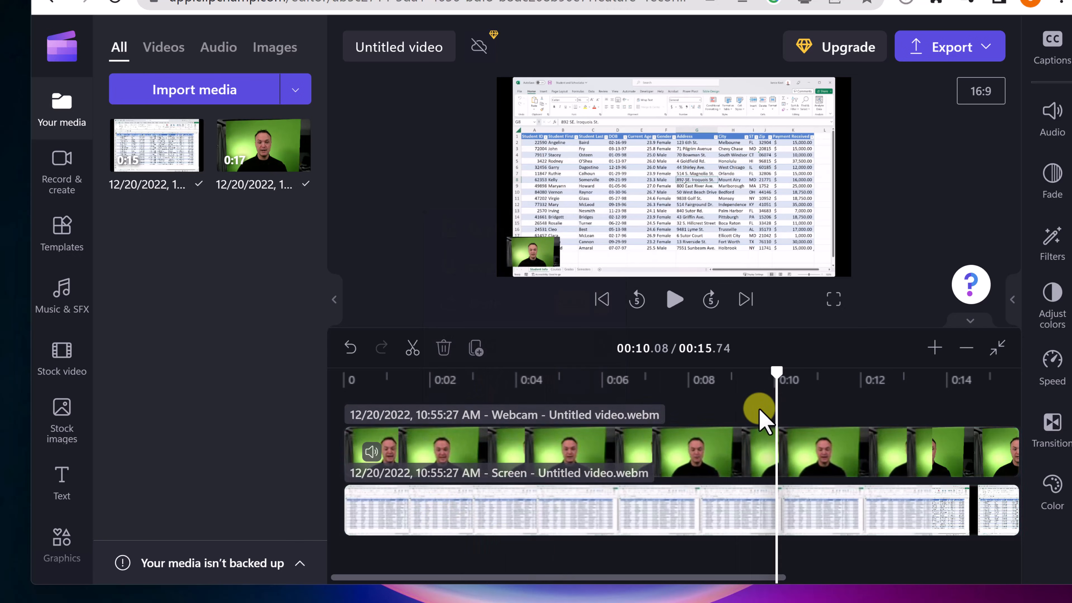
Step: Move the webcam overlay to the lower-right corner of the video and enlarge it to well over half the frame's width
click(501, 450)
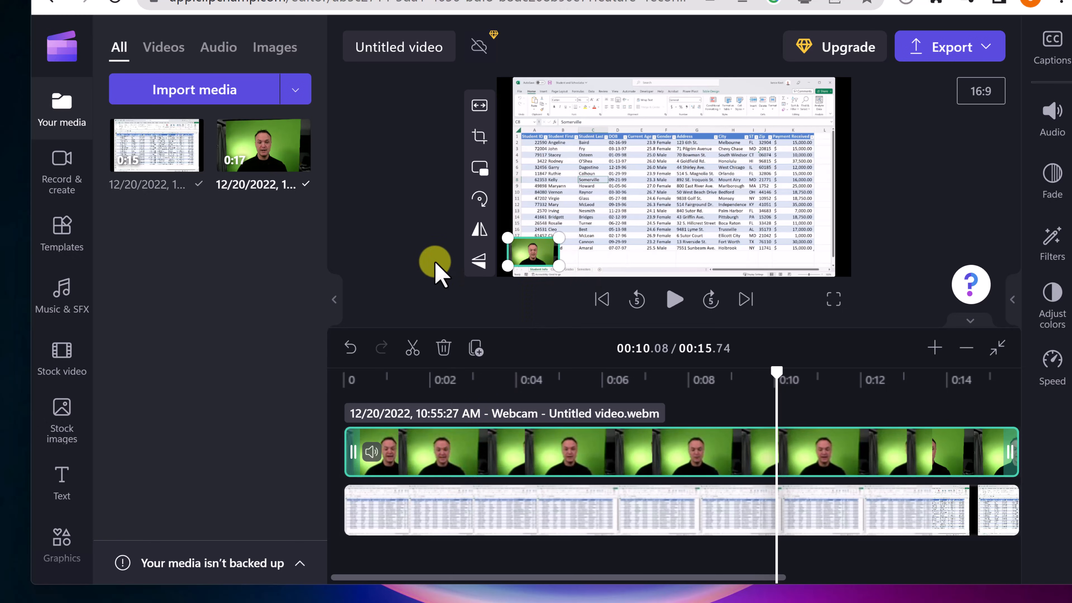
drag(530, 254, 793, 255)
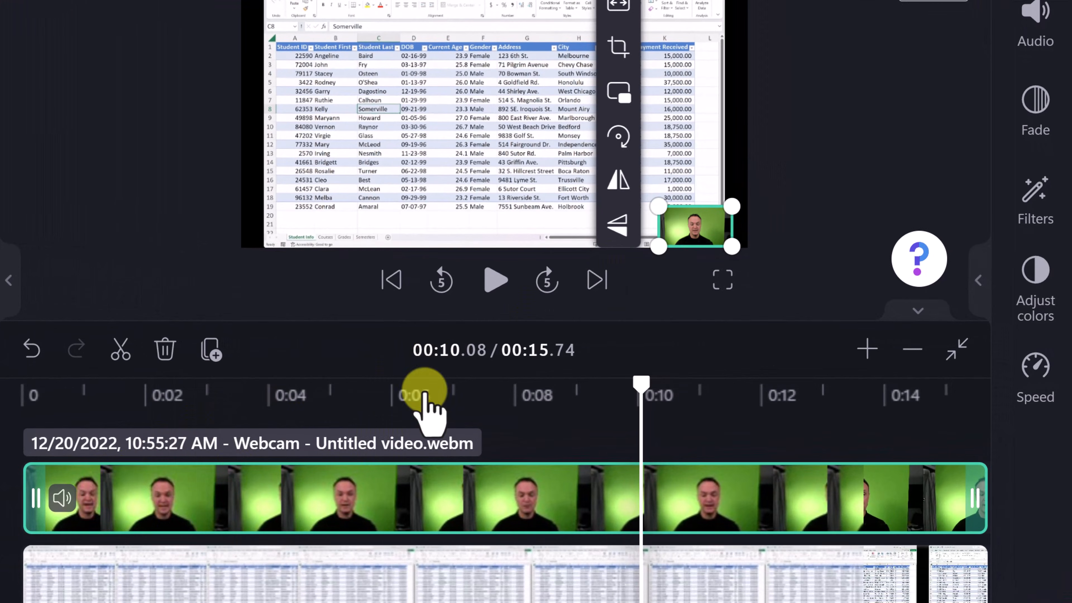
drag(664, 203, 413, 63)
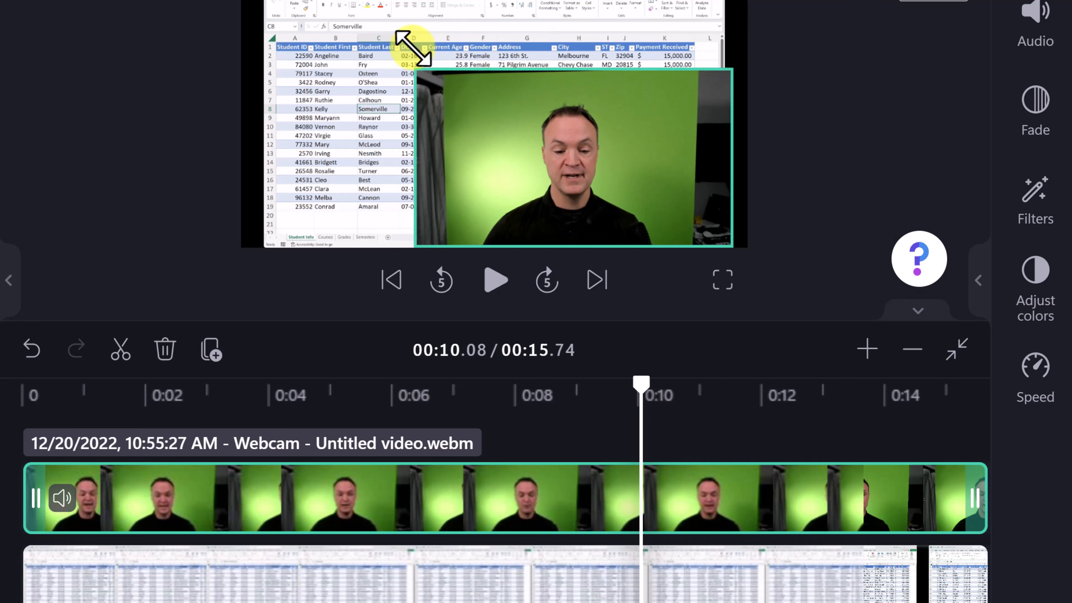
Step: Crop the webcam clip on both sides and at the top, and reposition it near the video's lower-right corner
click(372, 48)
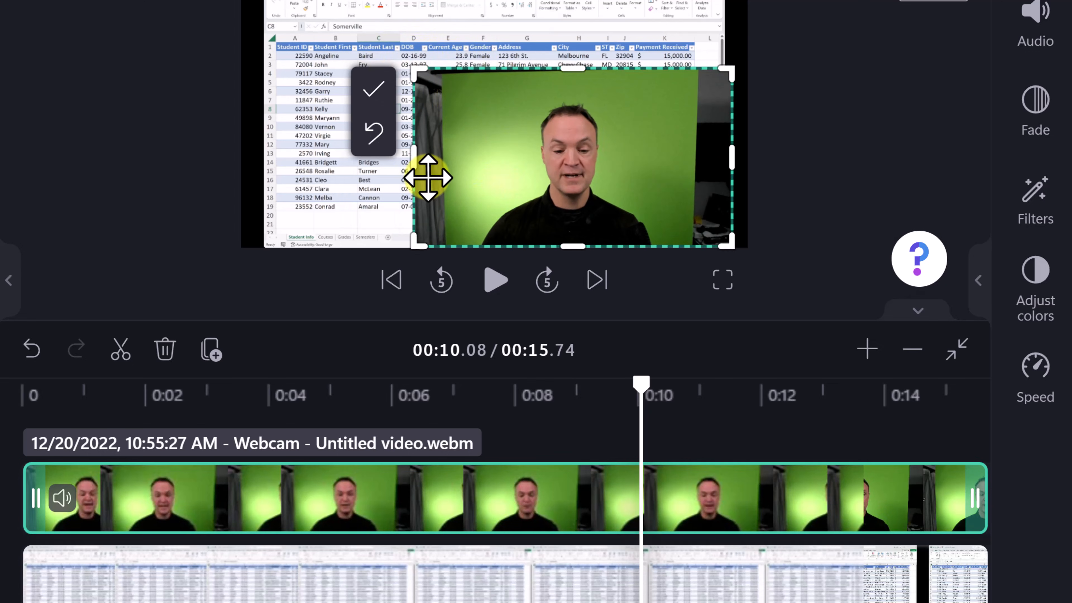
drag(412, 160, 467, 163)
drag(601, 68, 601, 93)
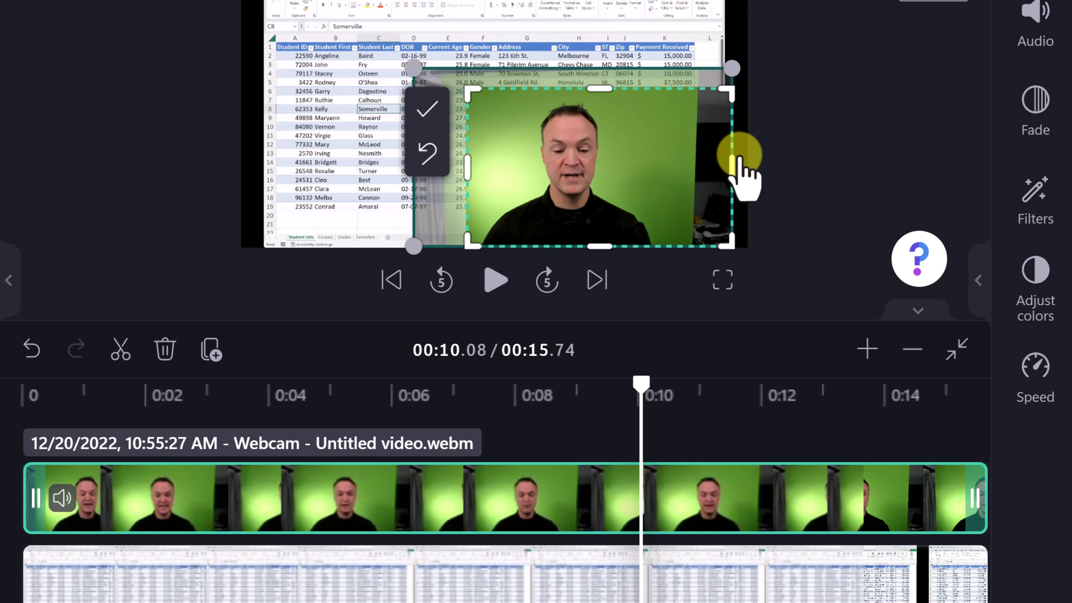
drag(727, 164, 667, 168)
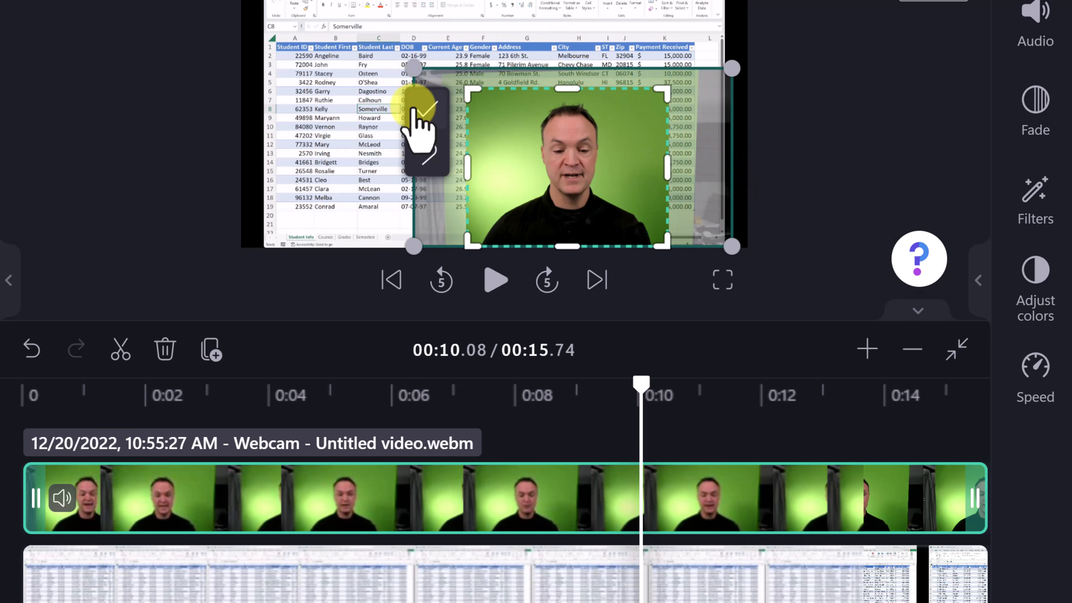
click(429, 116)
drag(546, 187, 589, 197)
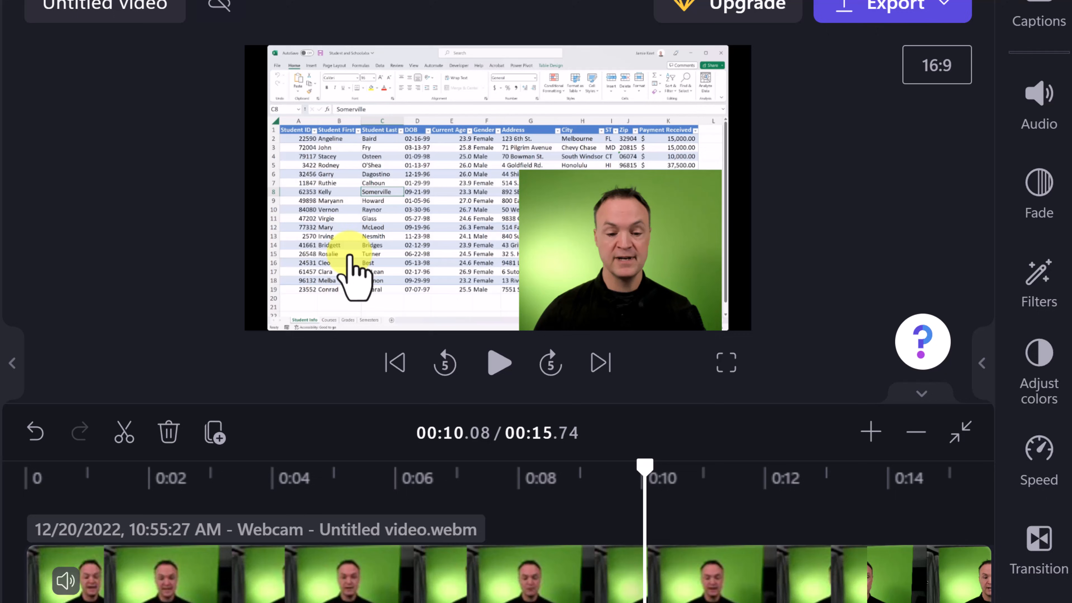
Step: Fill the frame with the screen clip, enlarge it further, and align its upper-left corner with the video frame
click(346, 172)
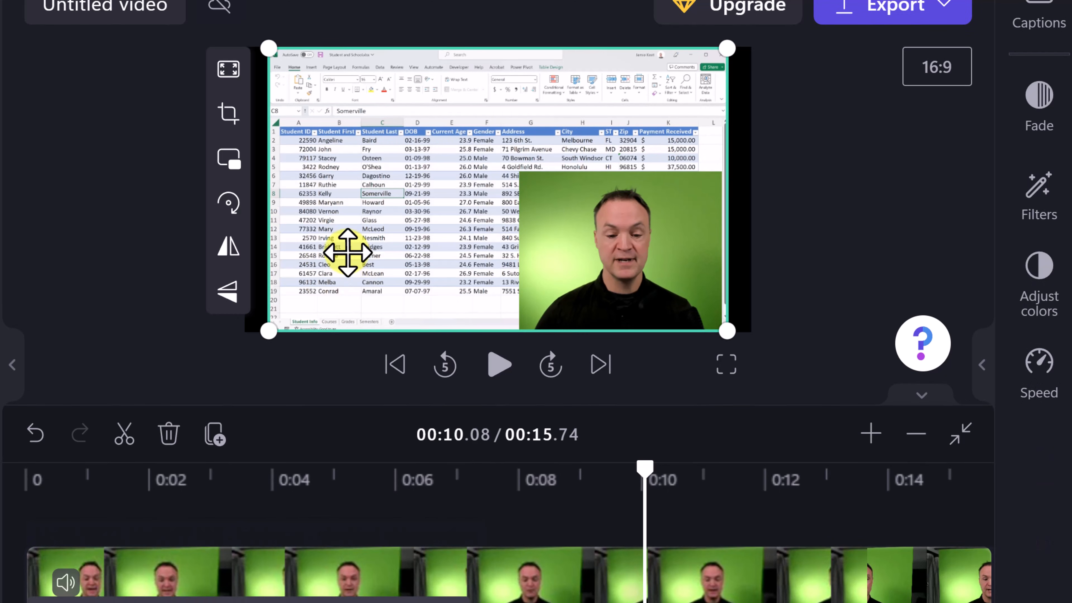
click(228, 69)
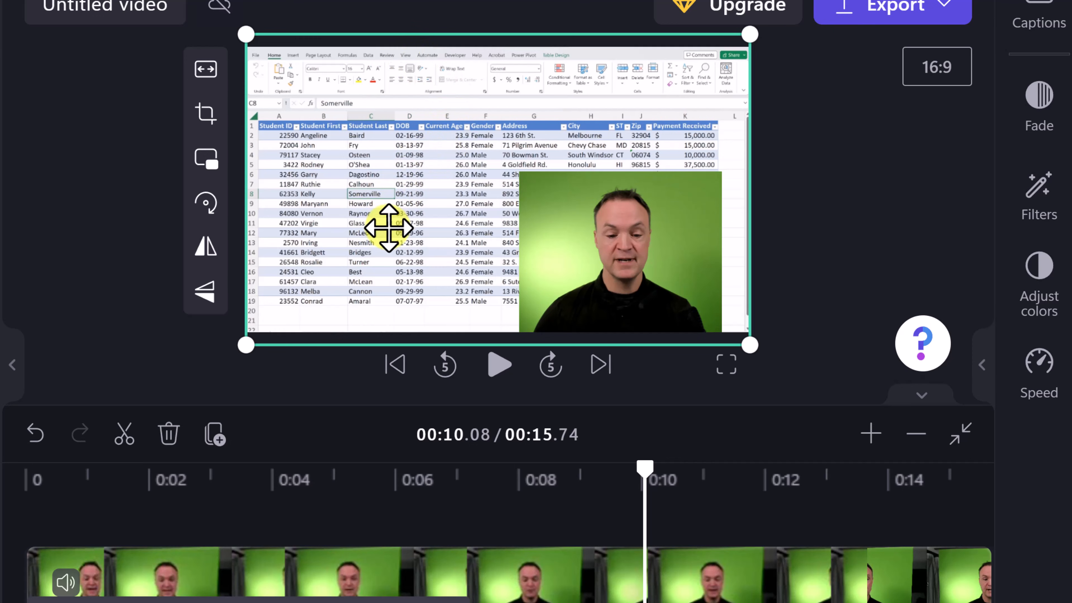
mouse_move(388, 227)
mouse_down()
mouse_move(411, 220)
mouse_move(385, 221)
mouse_up()
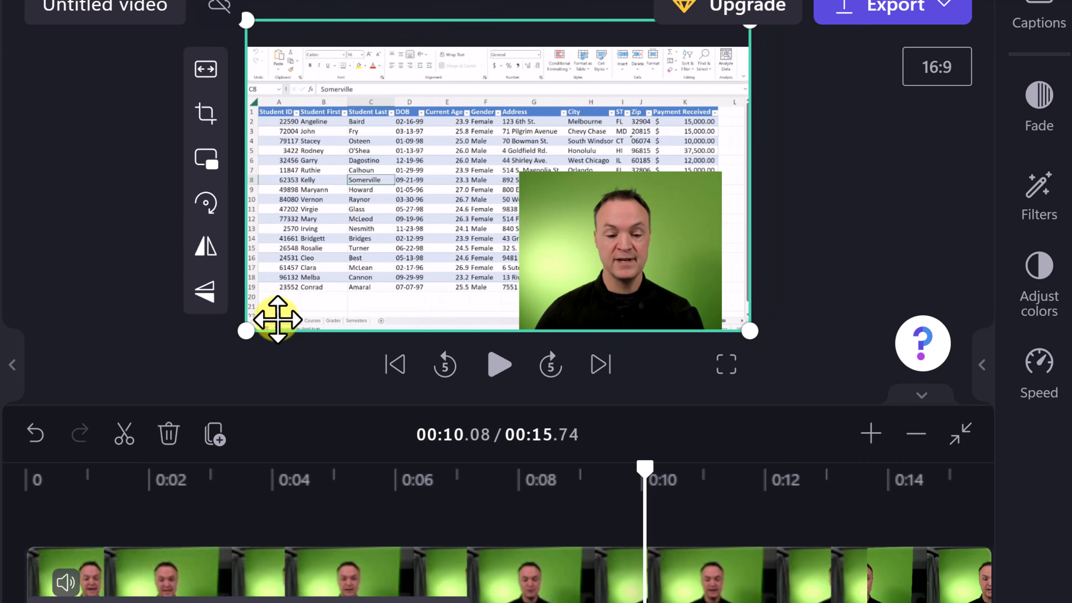
drag(247, 332, 79, 417)
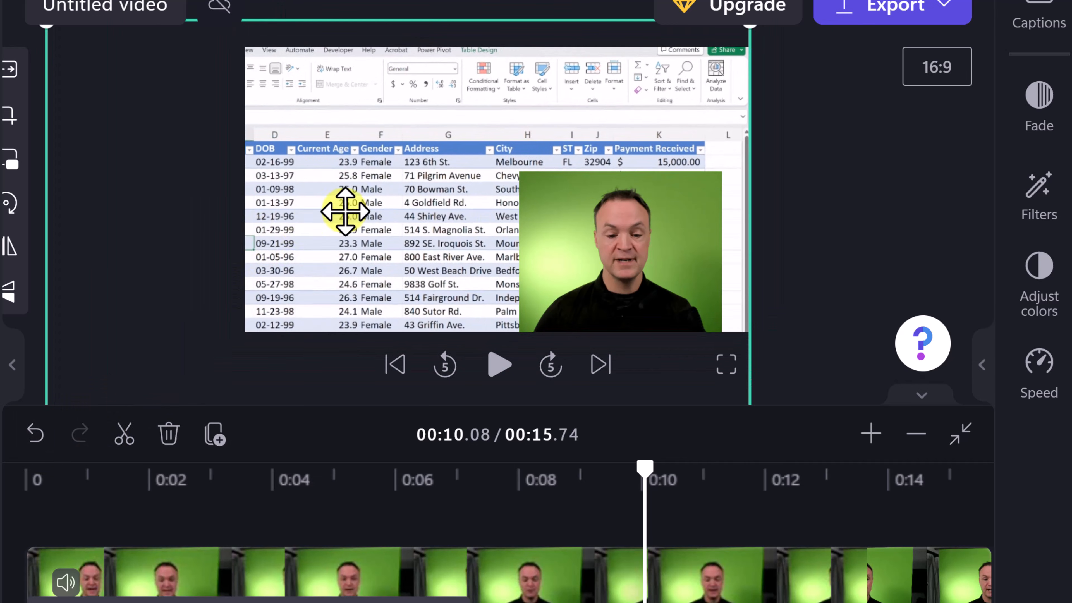
drag(444, 232, 554, 240)
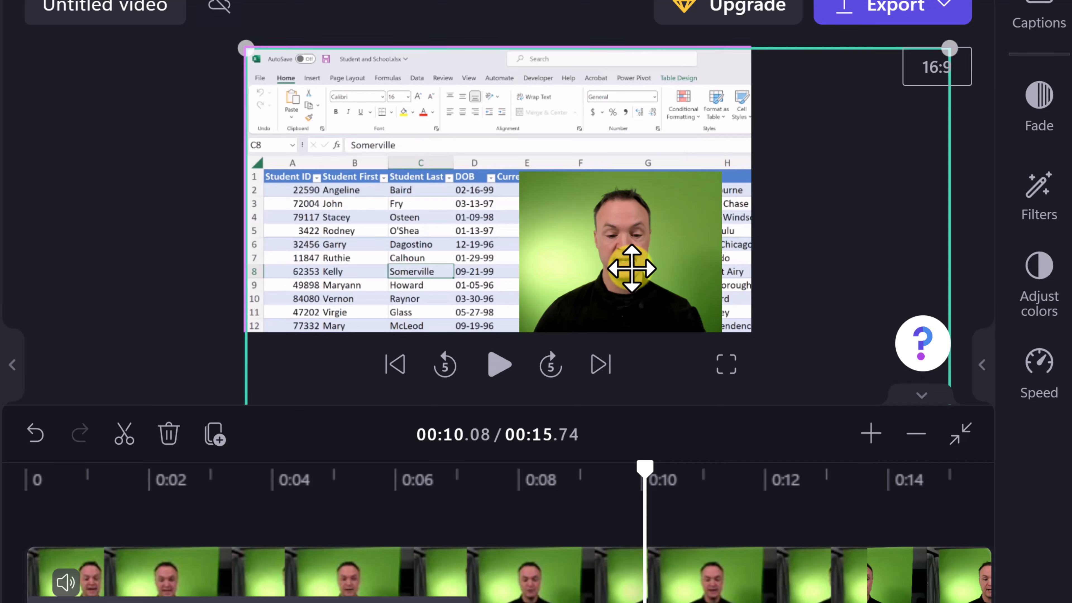
Step: Apply the Green screen filter to the webcam clip
click(280, 581)
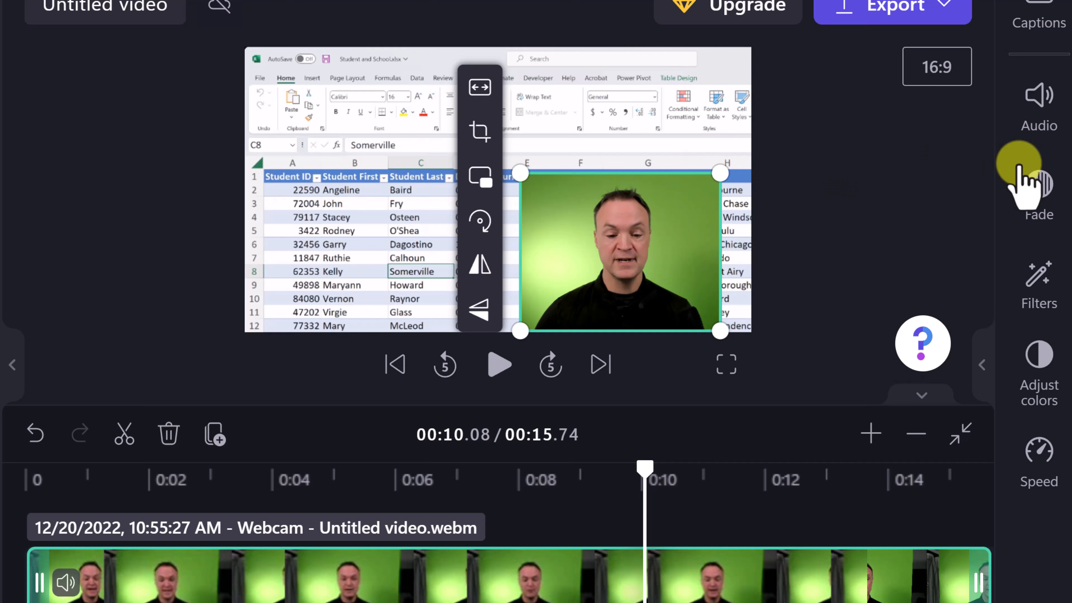
click(1036, 281)
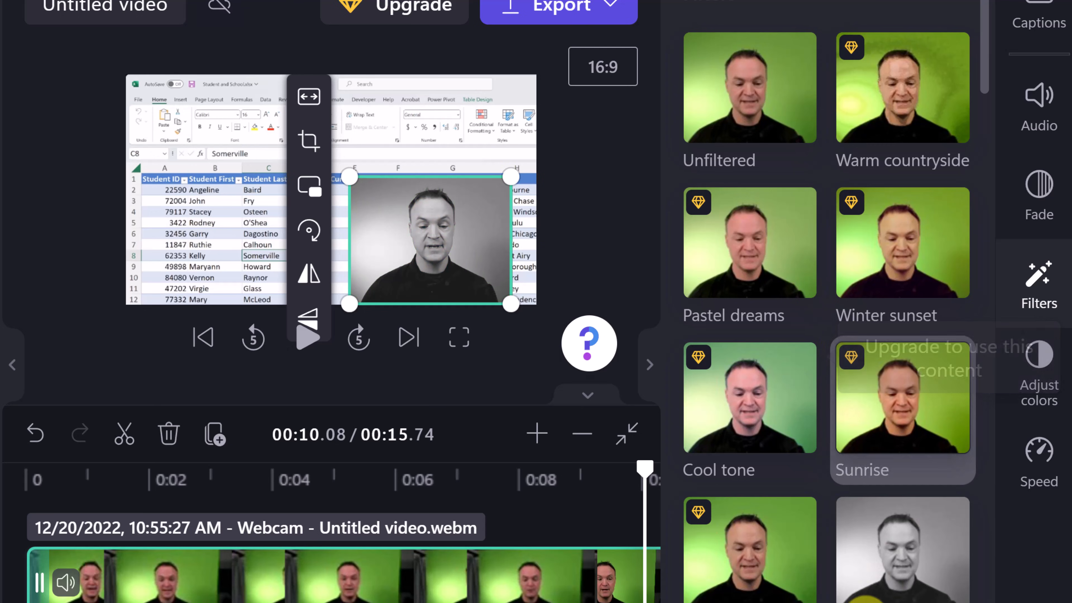
scroll(863, 588, down, 15)
scroll(869, 587, down, 5)
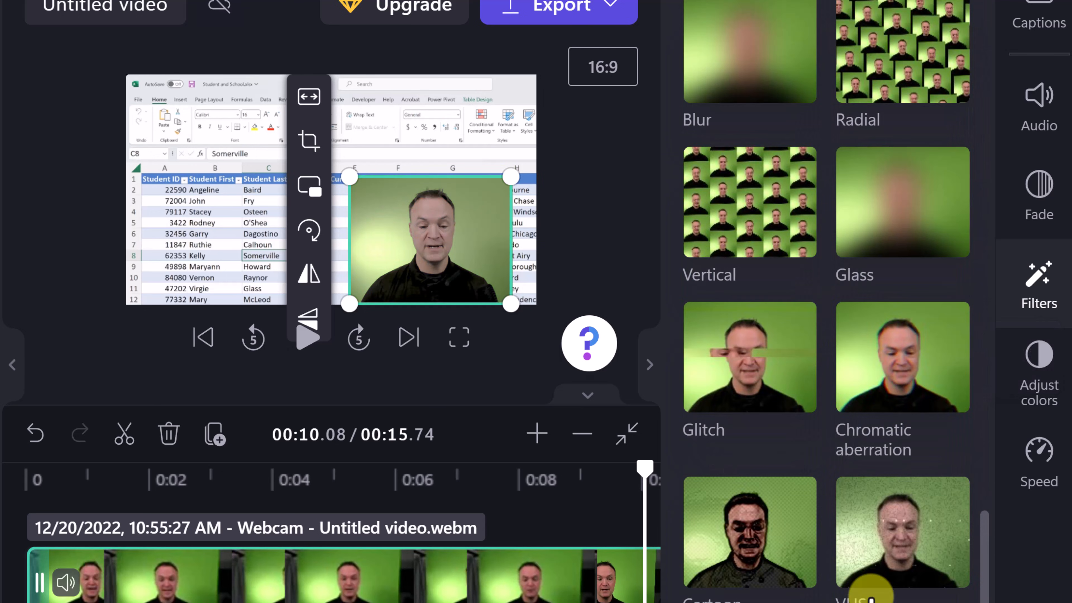
scroll(870, 587, down, 5)
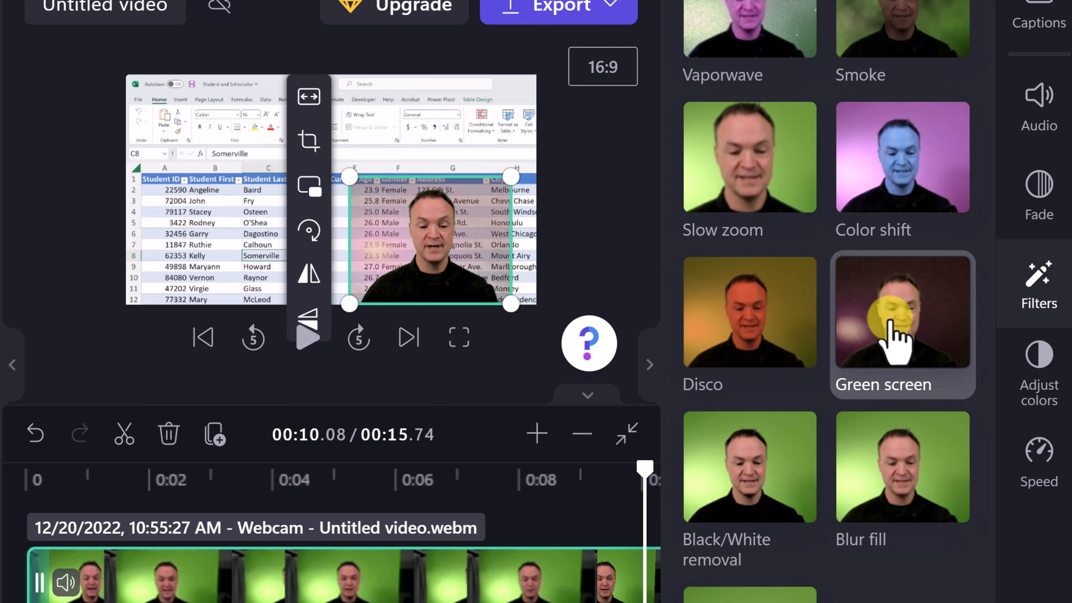
click(893, 323)
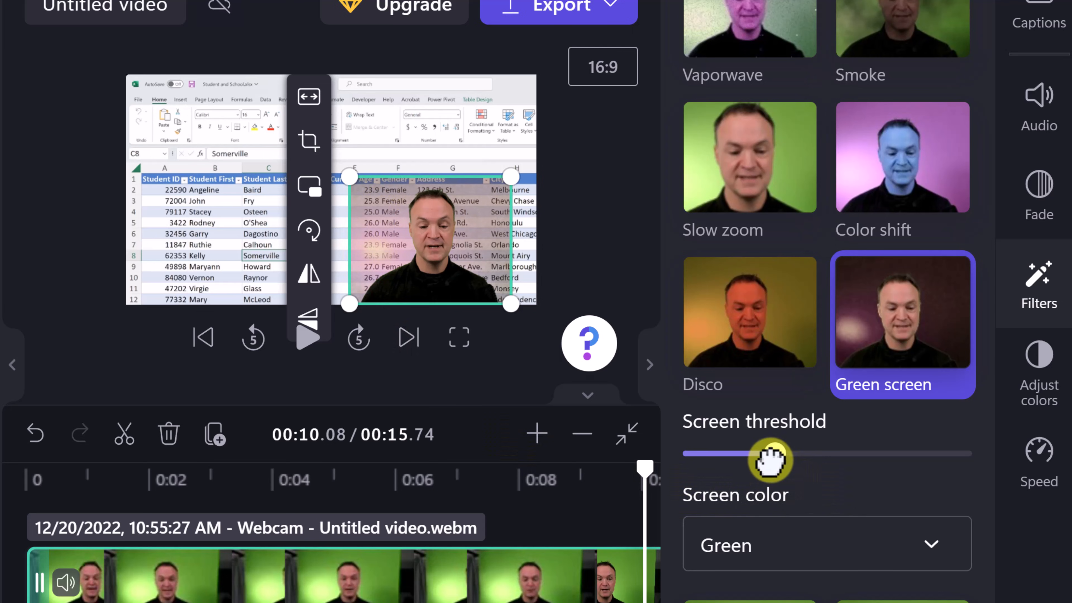
Step: Lower the webcam clip's Screen threshold to clear the leftover background tint, and check the Screen color choices, keeping Green
drag(771, 460, 740, 461)
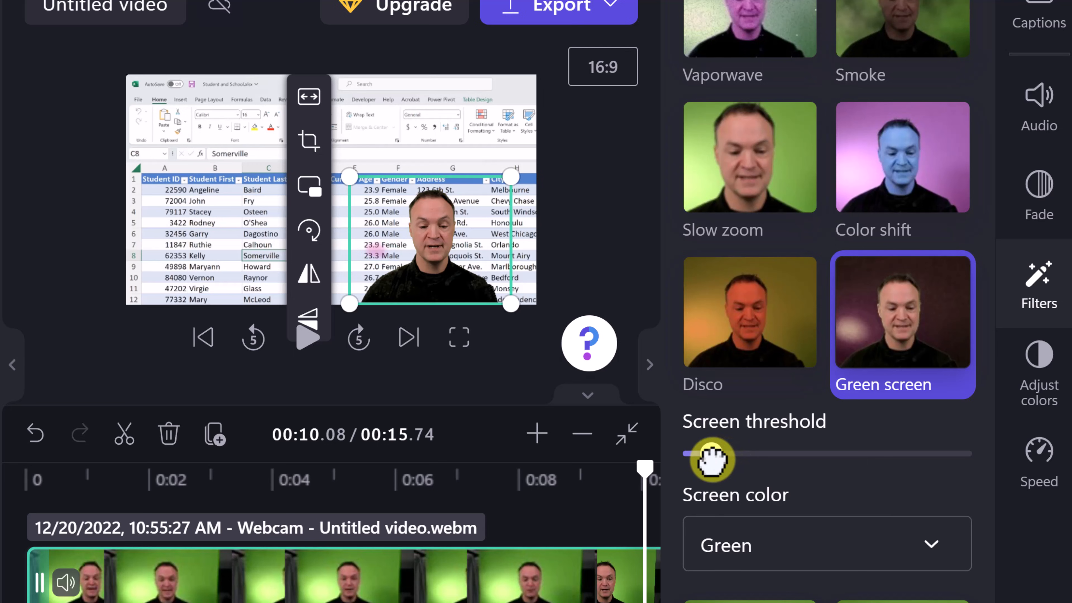
drag(699, 458, 720, 473)
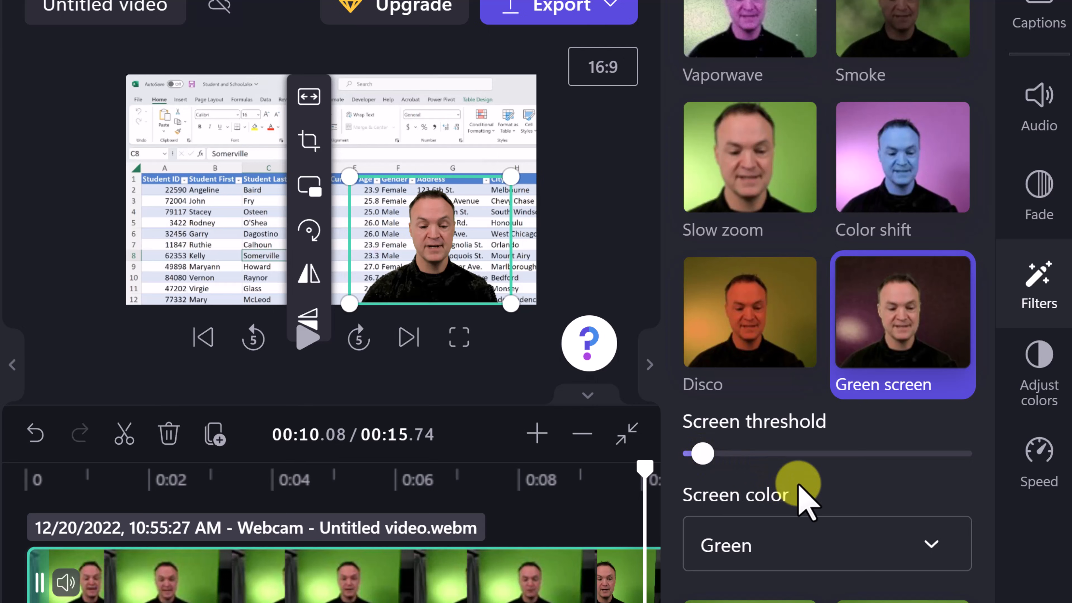
click(935, 549)
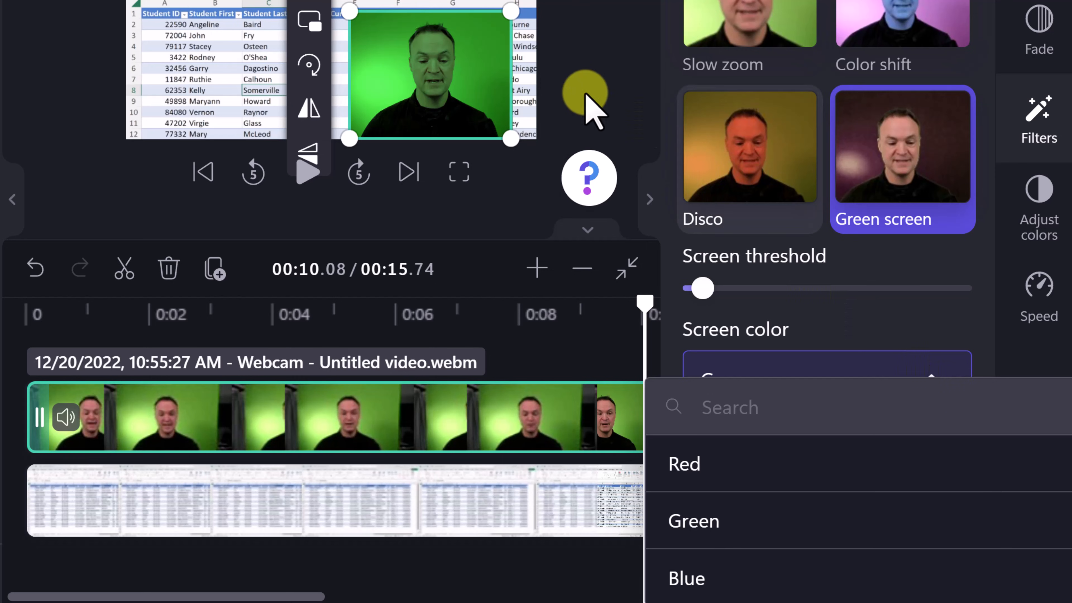
click(568, 86)
Step: Shift the webcam overlay slightly to the right and preview the combined video from about 2 seconds
drag(425, 114, 436, 115)
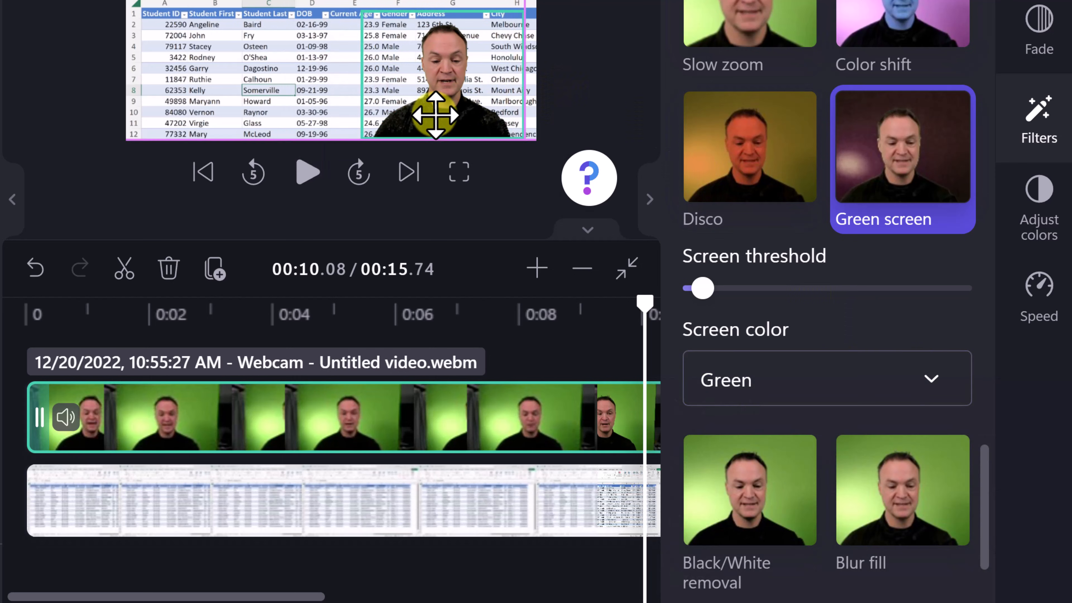
click(190, 211)
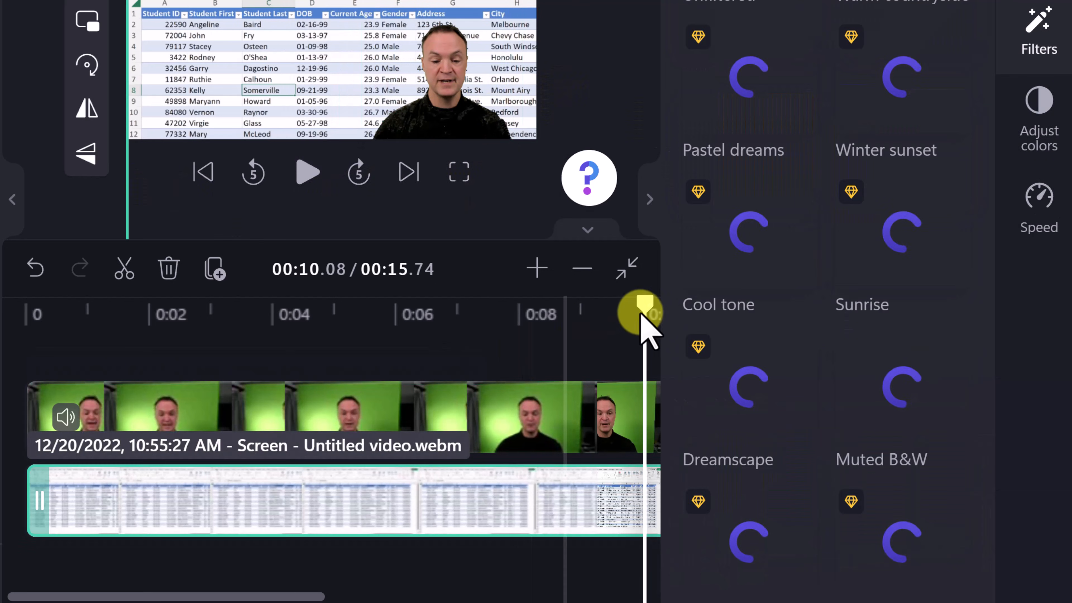
drag(641, 316, 172, 307)
click(650, 199)
key(space)
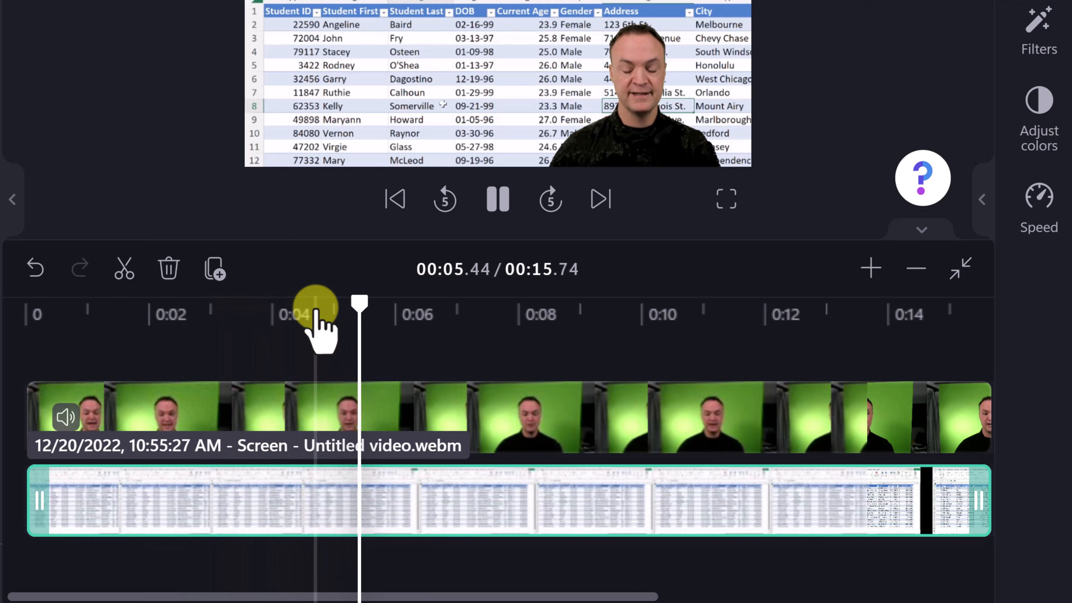
click(582, 144)
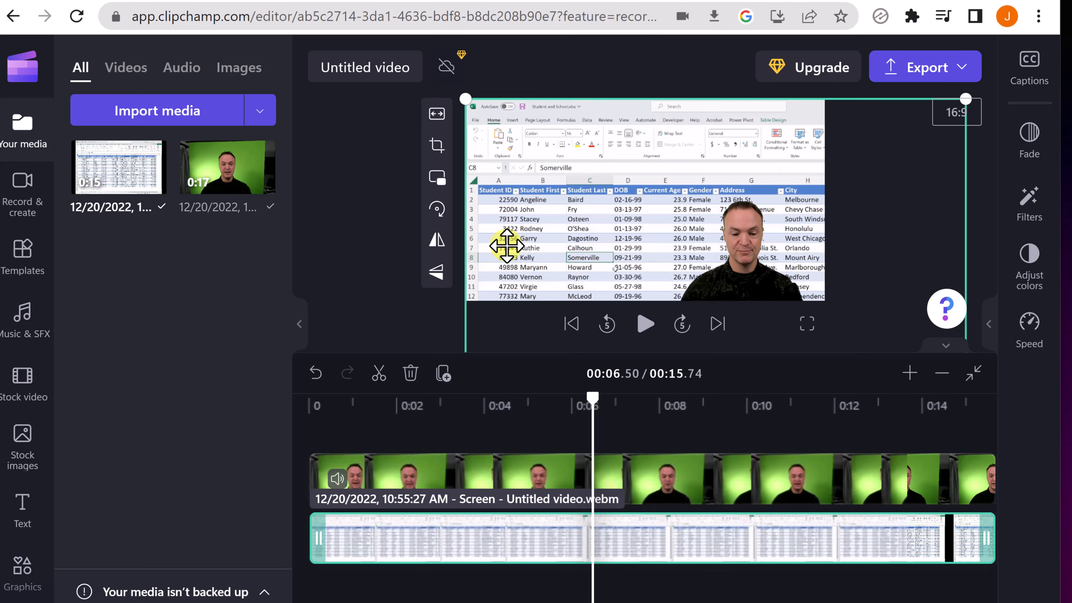
Step: Start a new screen and camera recording that shares the entire Screen 1 without system audio
click(24, 193)
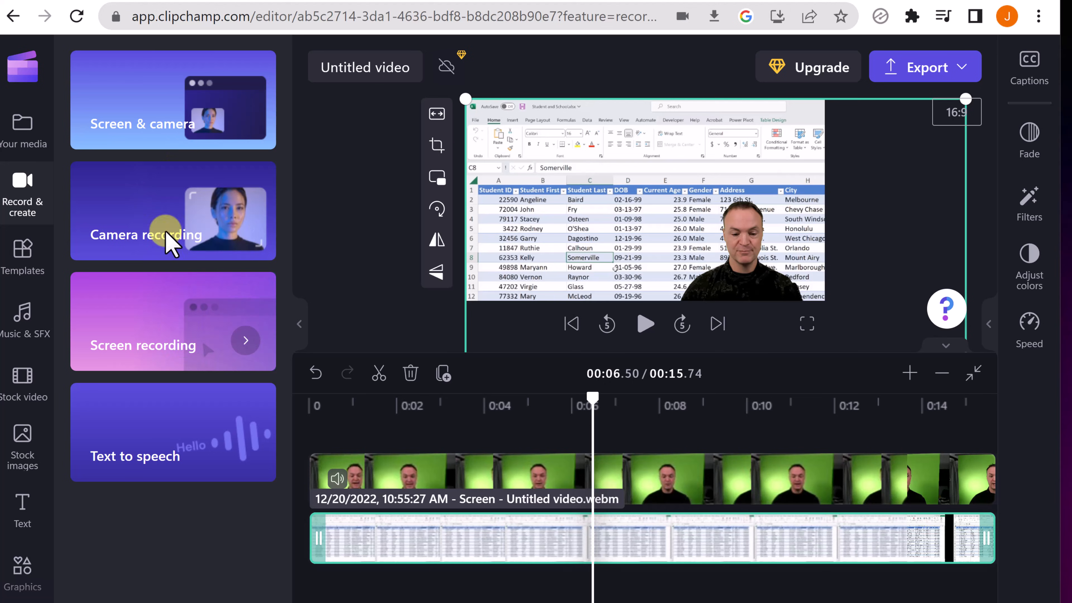
click(142, 127)
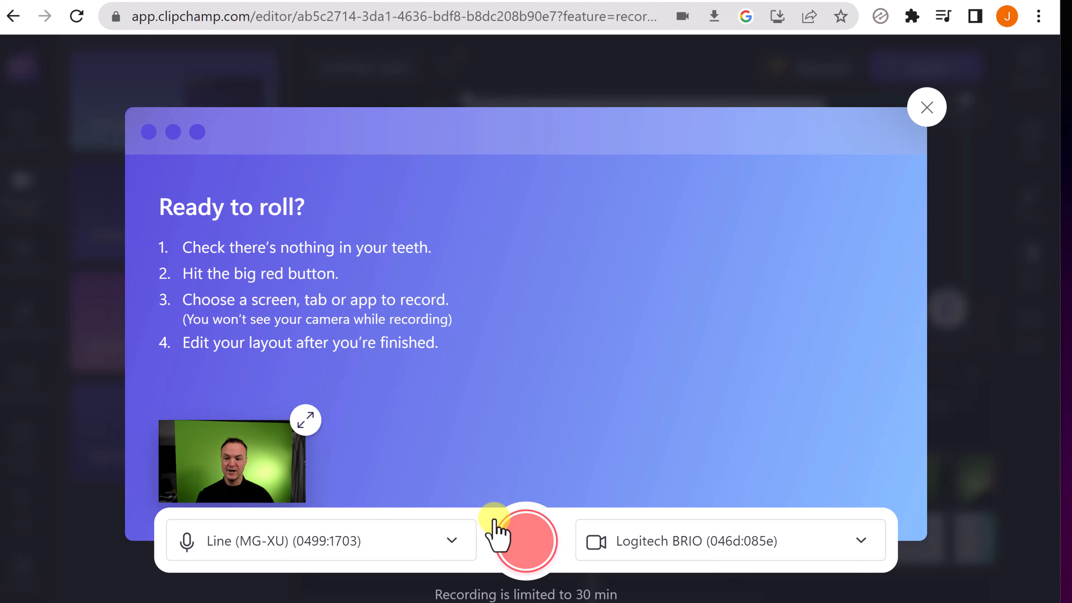
click(535, 547)
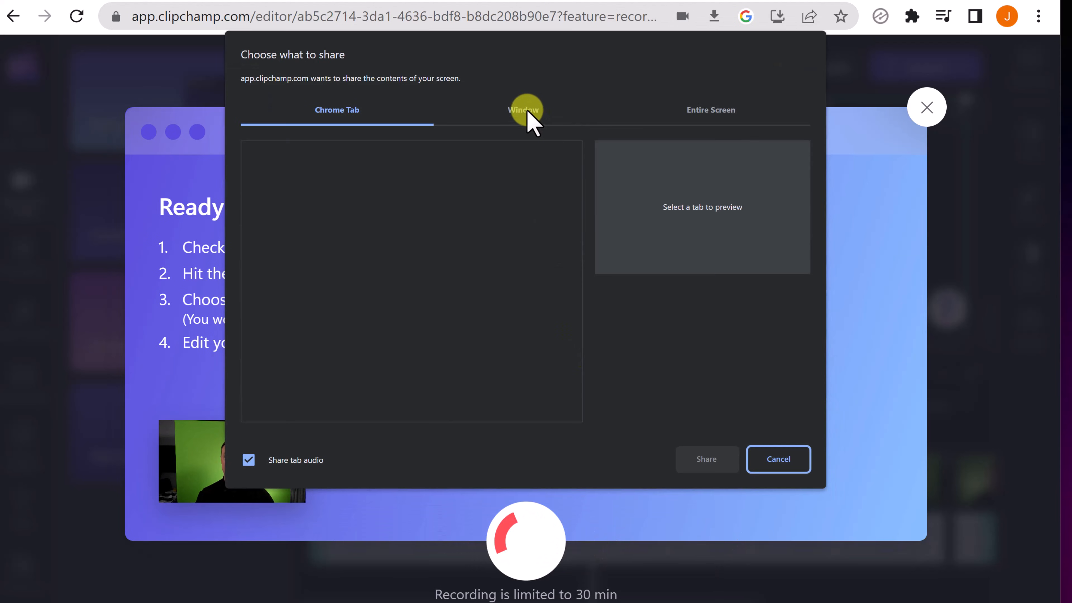
click(532, 118)
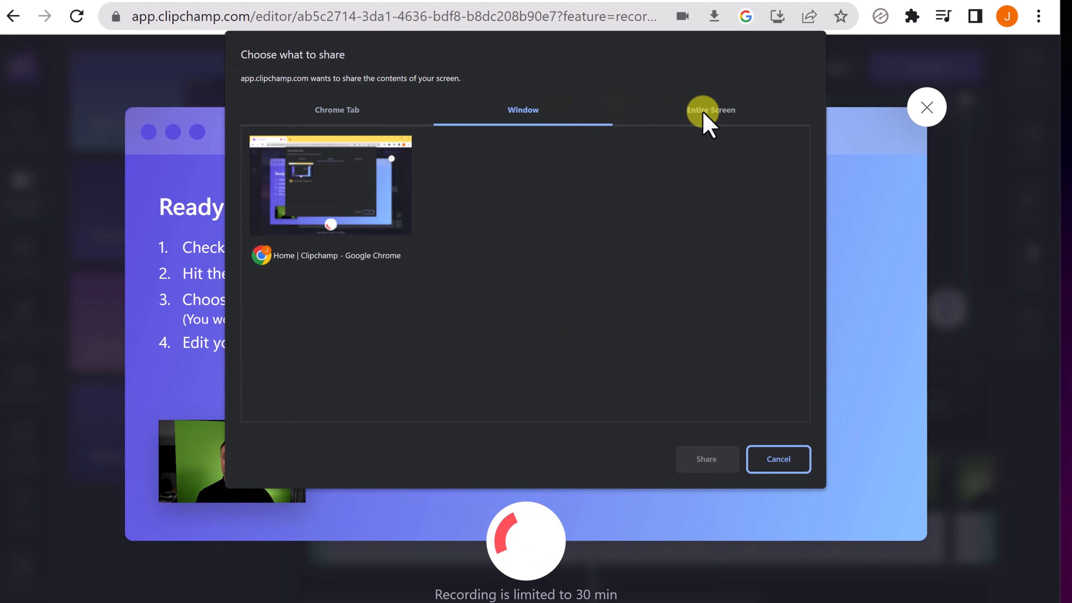
click(710, 116)
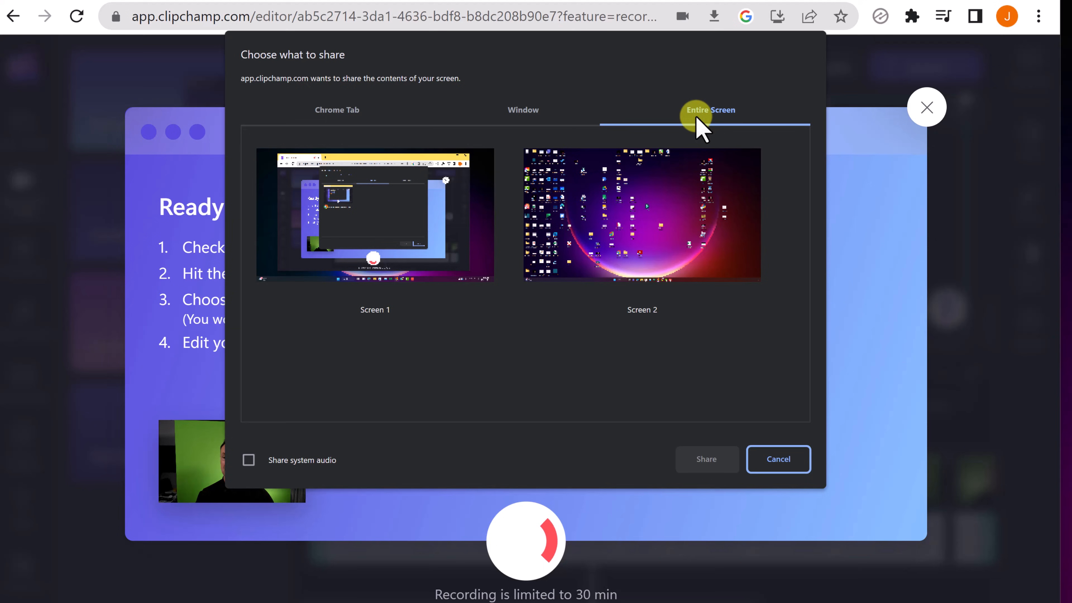
click(441, 249)
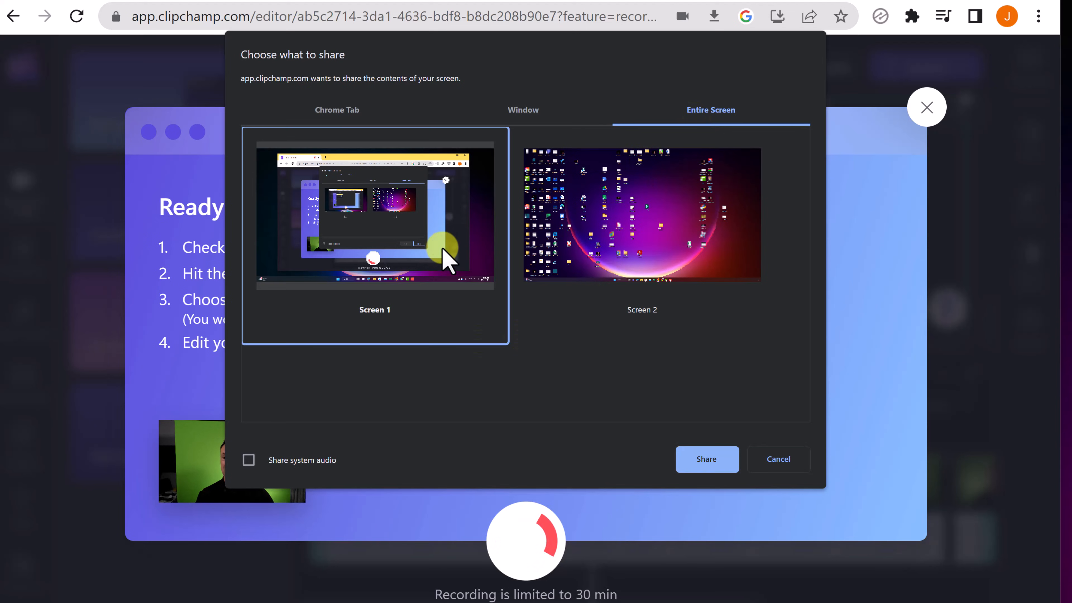
click(712, 462)
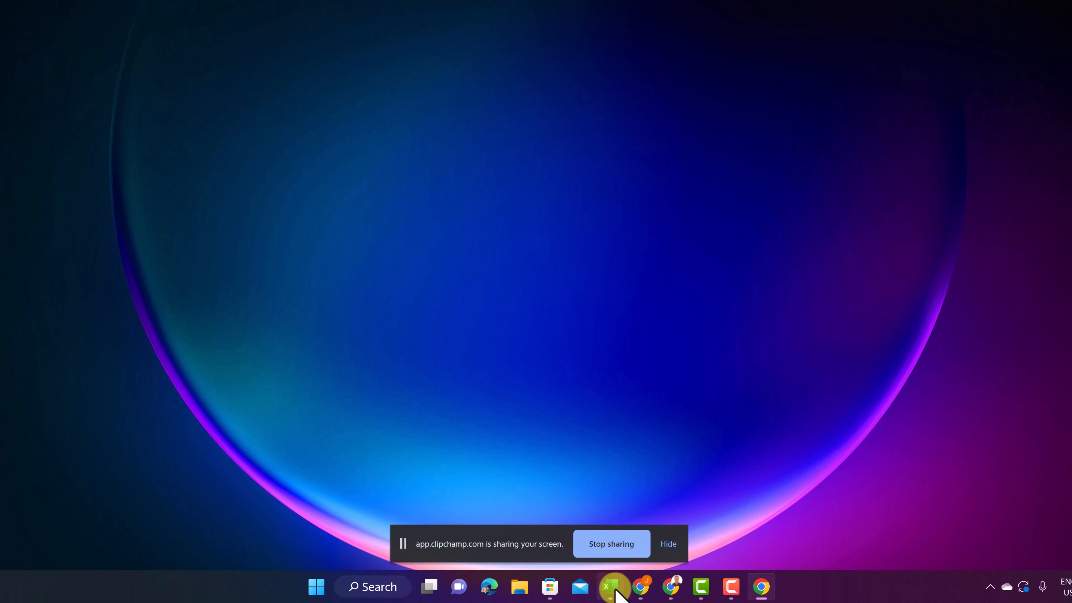
Step: Bring up the Excel workbook during the recording, minimize it again, and stop sharing the screen
click(612, 587)
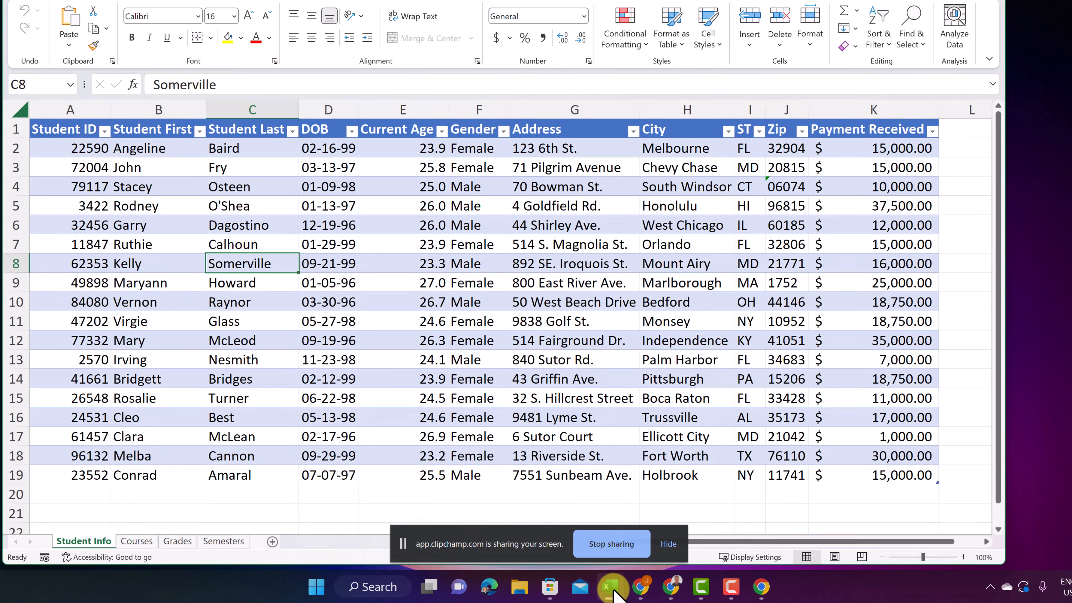
click(612, 589)
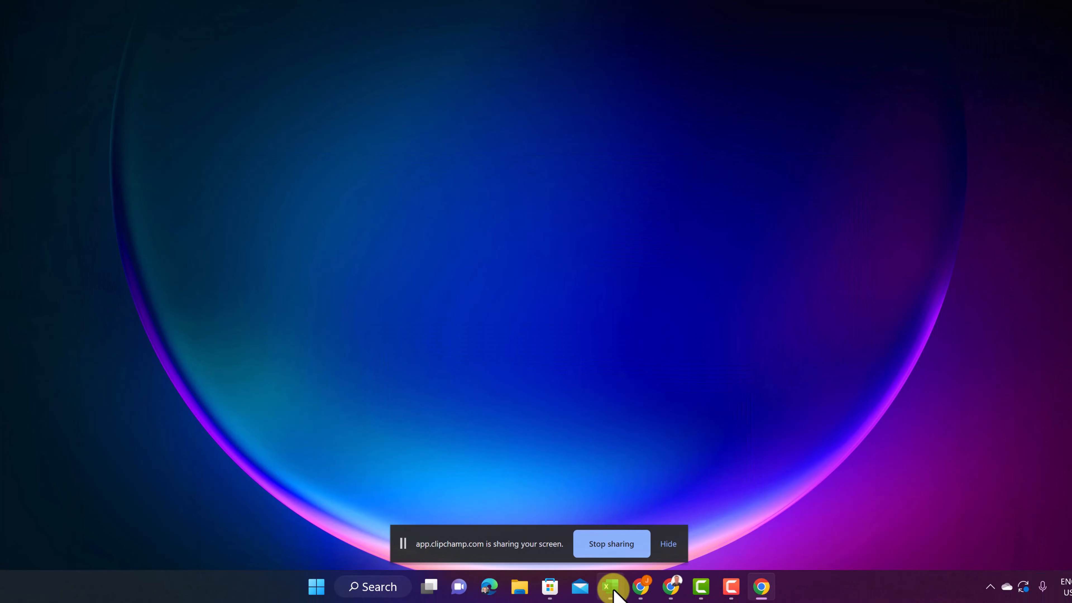
click(611, 545)
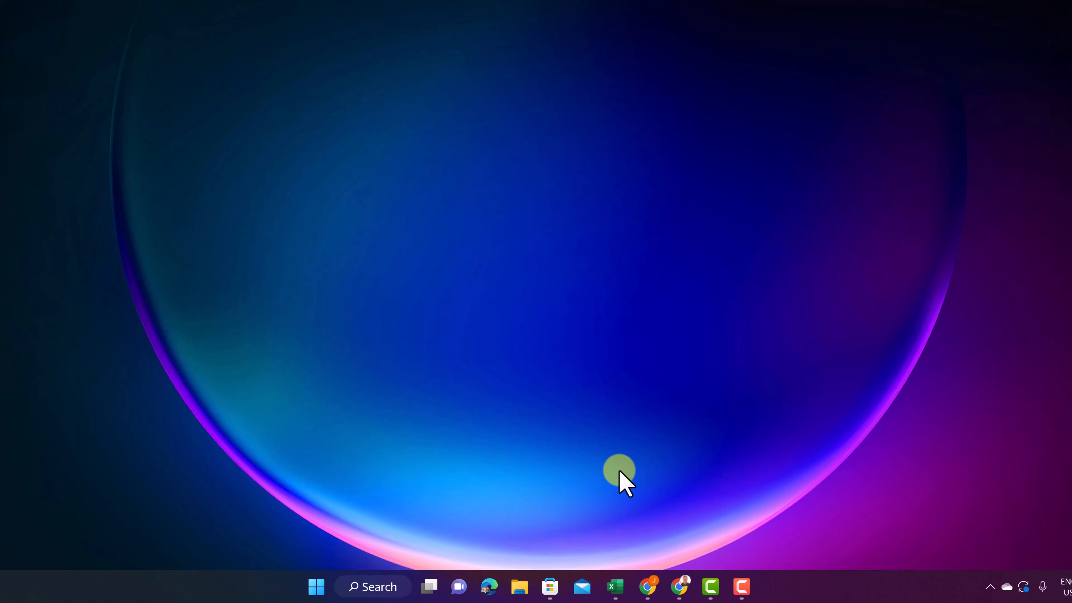
Step: Return to Clipchamp in the browser, preview the new screen and camera recording, and save it for editing
click(656, 588)
click(162, 448)
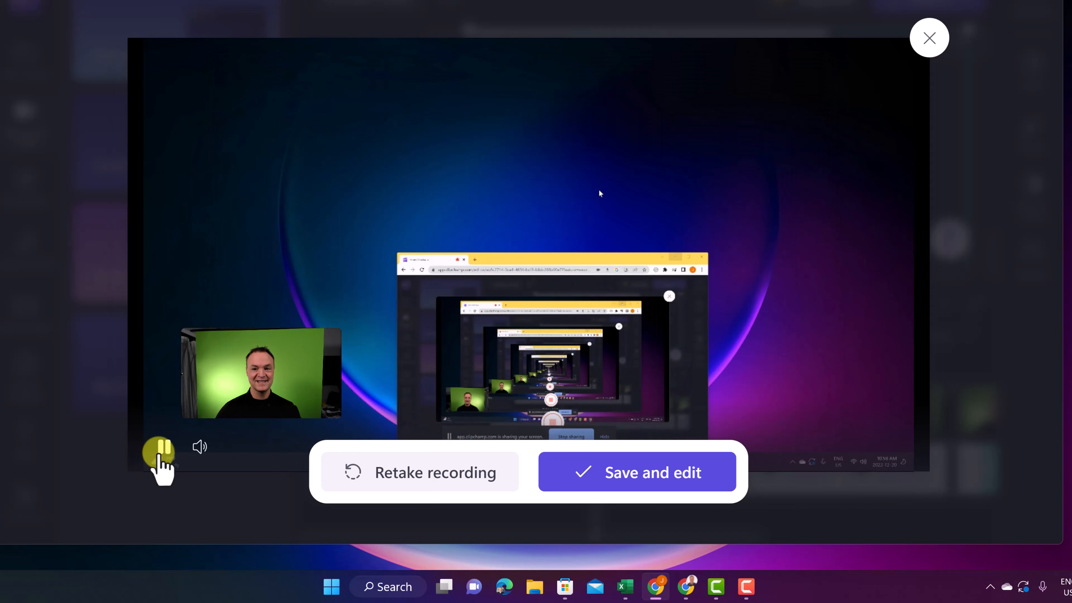
click(162, 450)
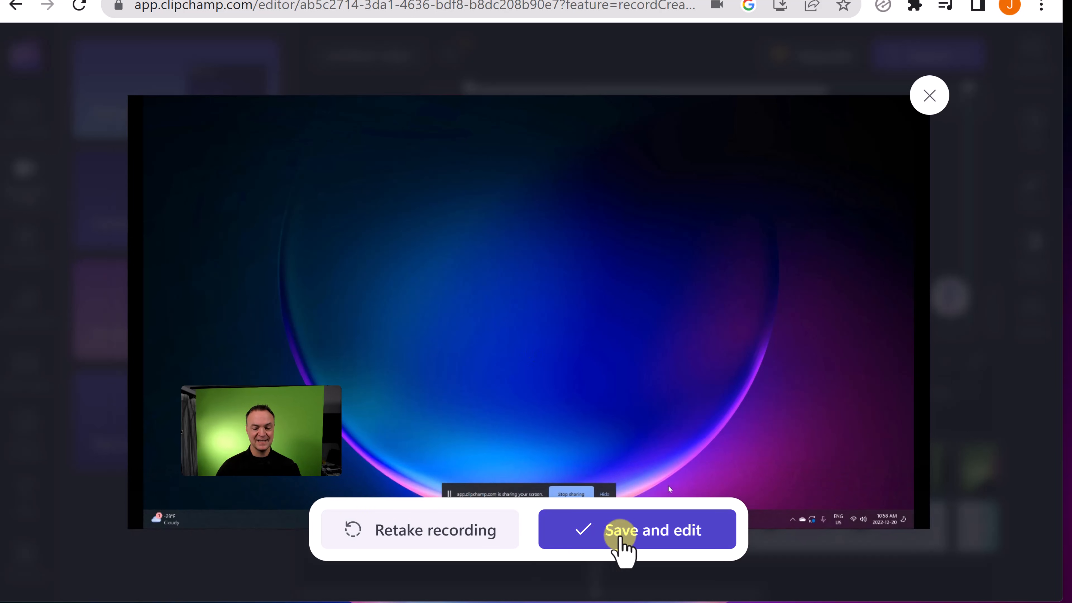
click(617, 545)
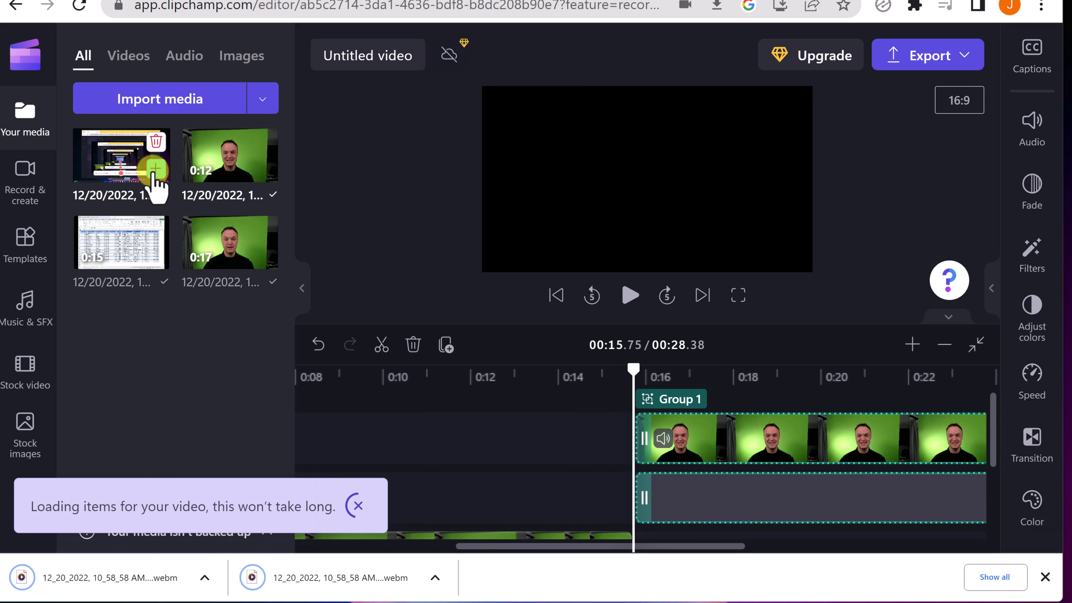
Step: Trim the new recording group's start up to 00:22.63 on the timeline and move the group directly after the first recording
drag(588, 547, 693, 553)
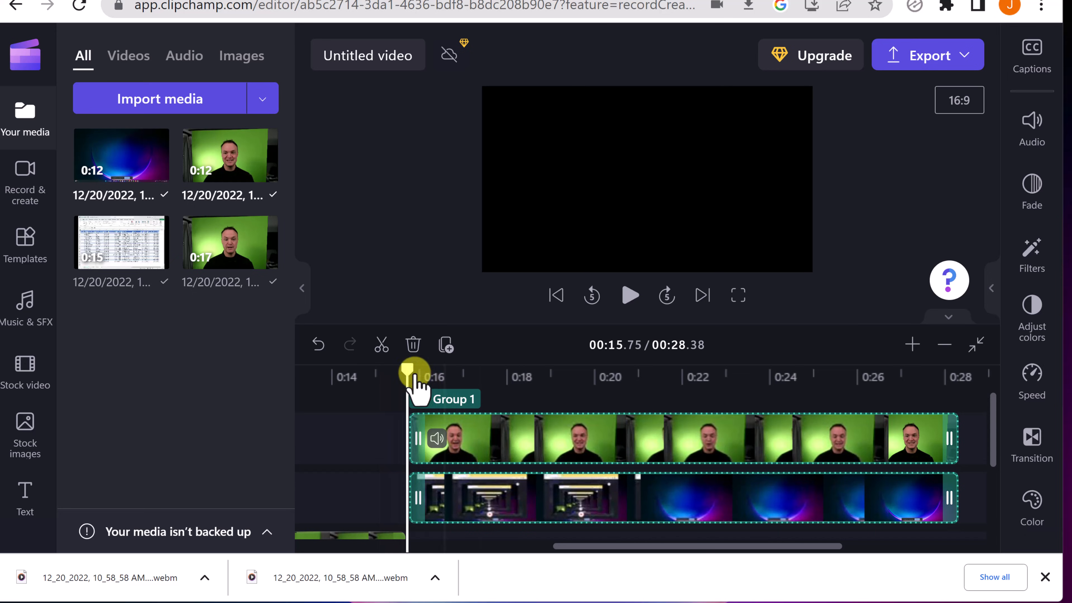
drag(408, 372, 710, 378)
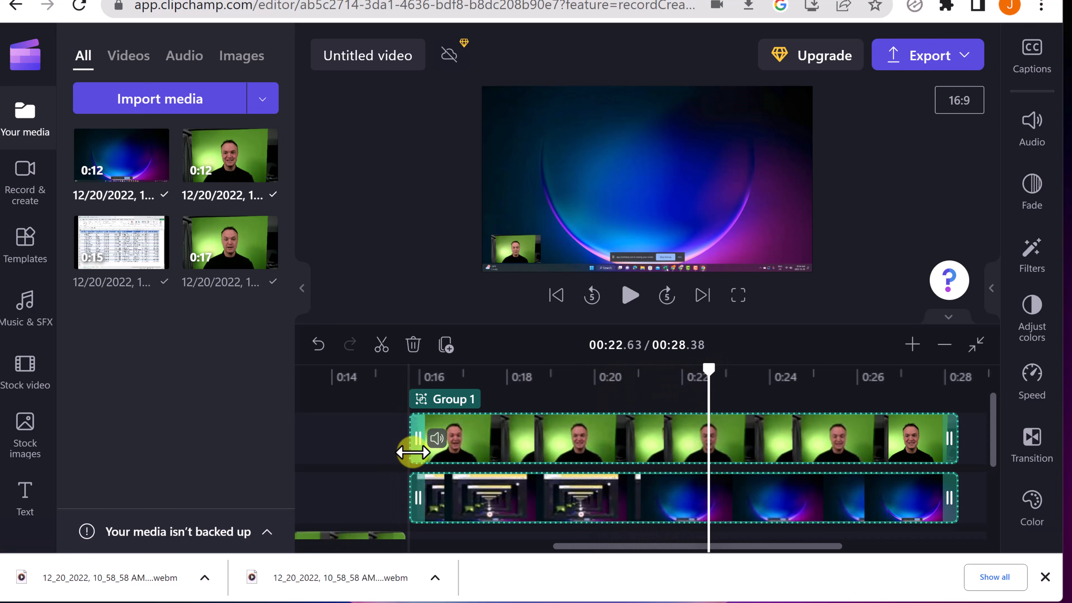
drag(412, 452, 711, 451)
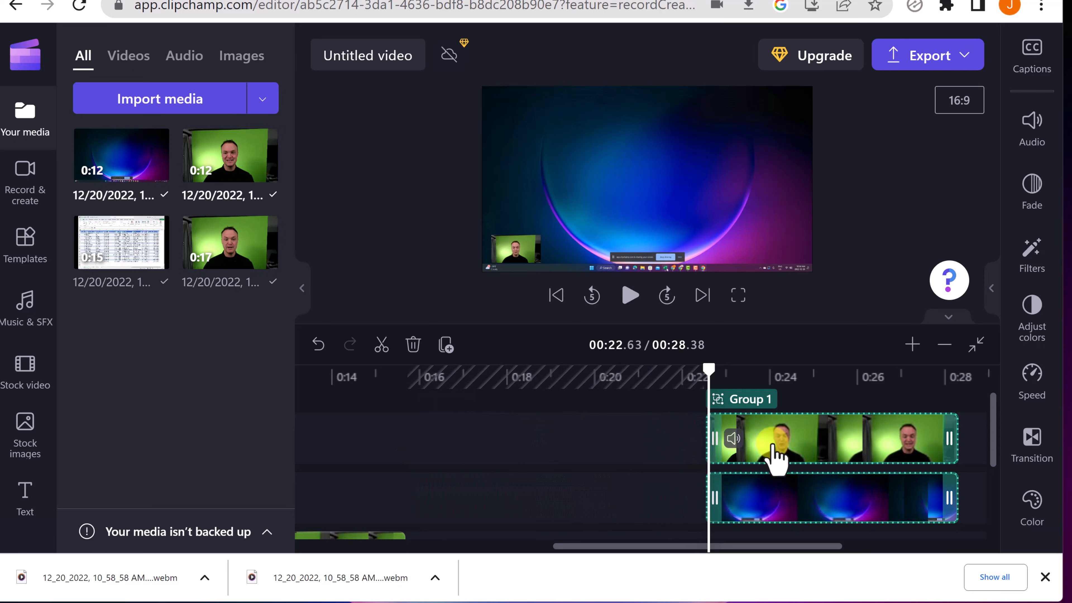
drag(773, 460, 479, 458)
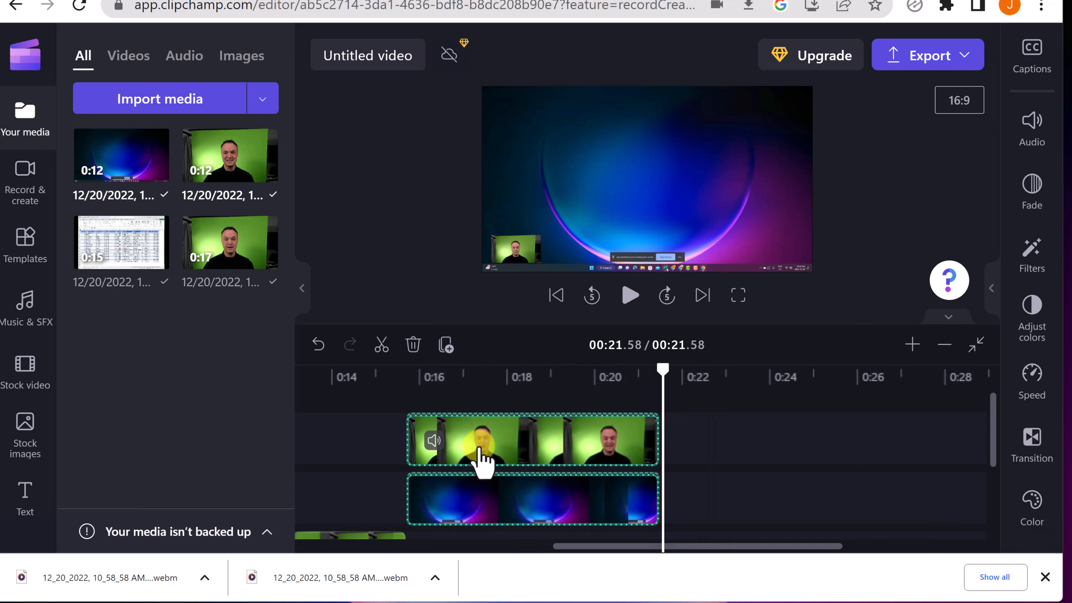
Step: Turn on auto-captions for the project with English (United States) as the recognition language and the profanity filter off
drag(689, 545, 555, 522)
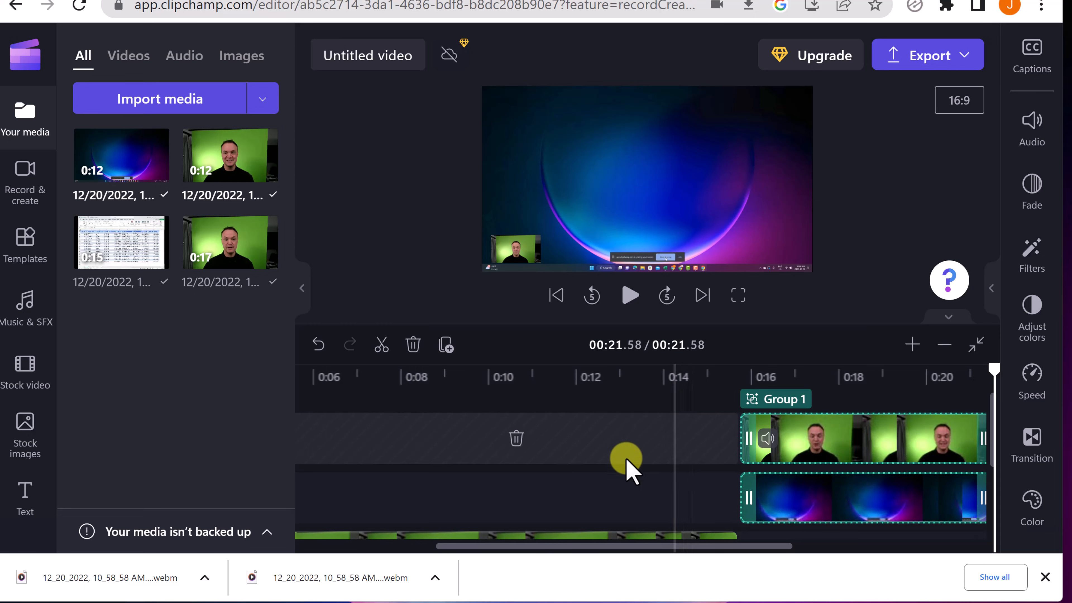
scroll(617, 465, down, 2)
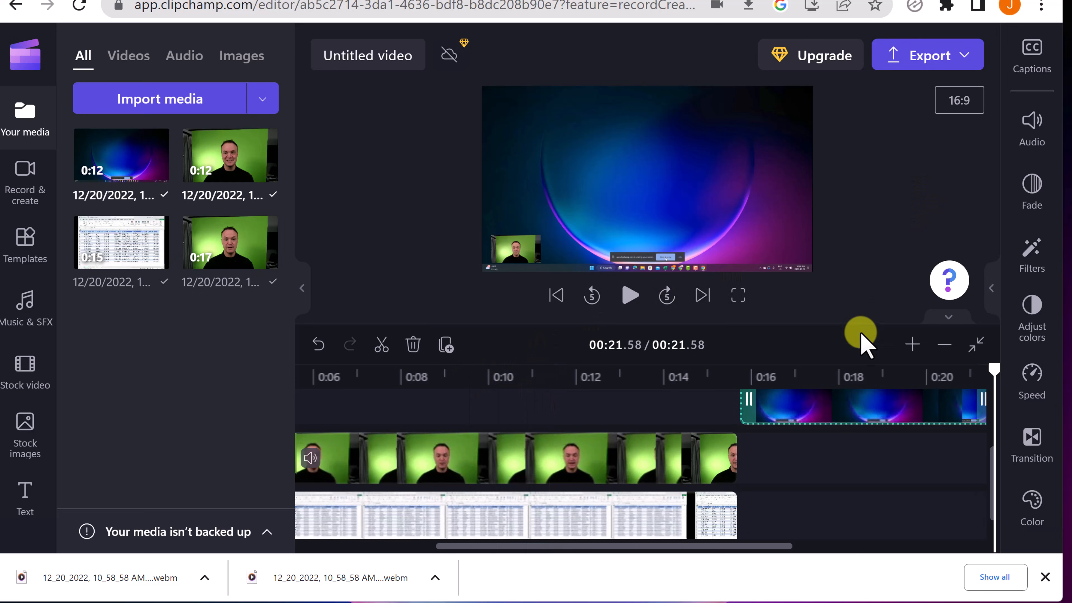
click(1030, 57)
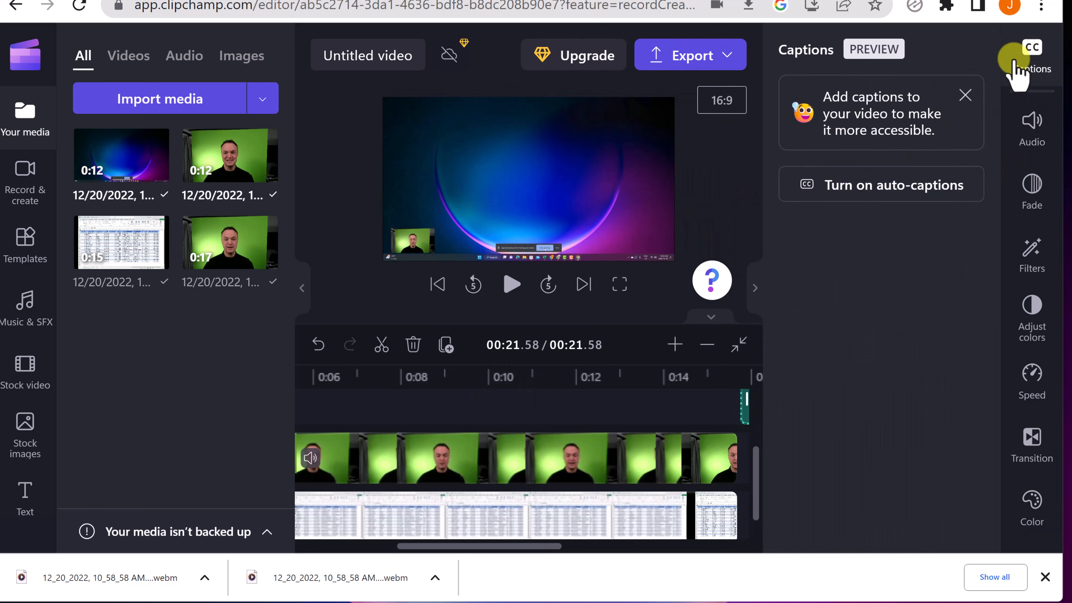
click(847, 192)
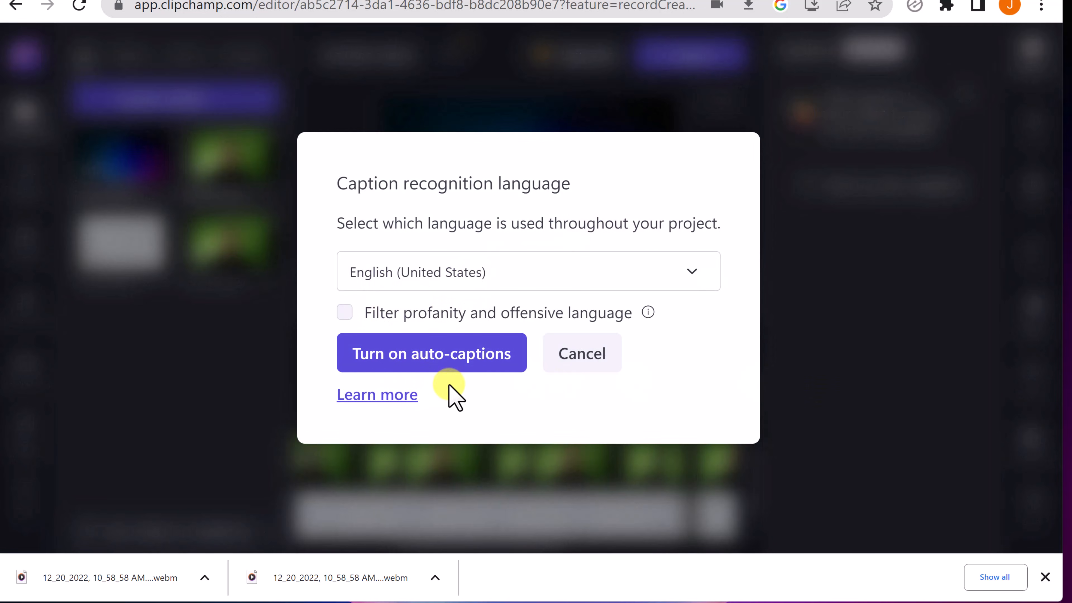
click(454, 359)
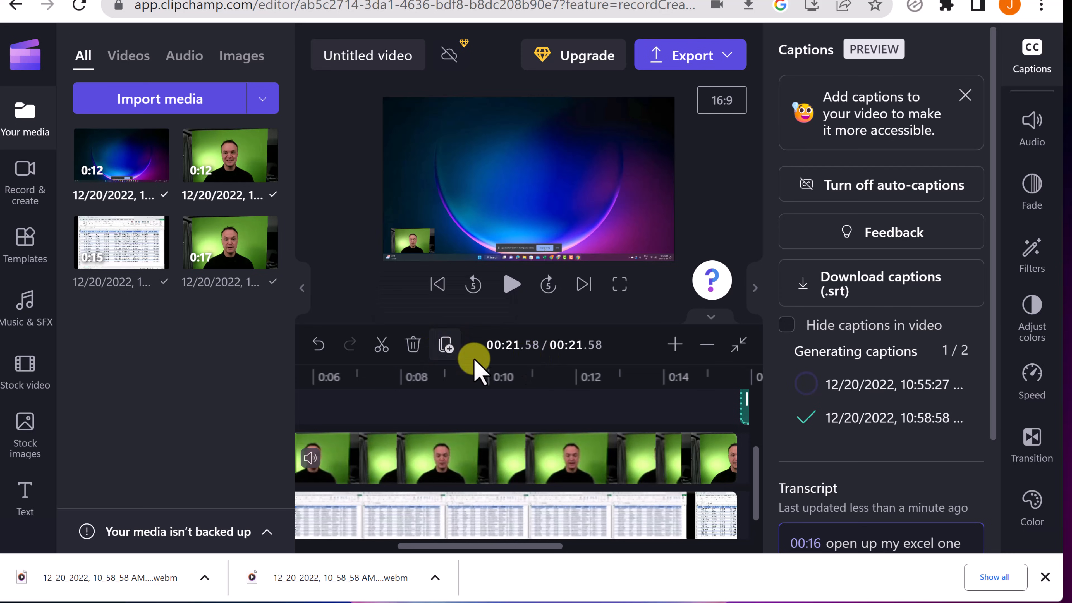
Step: Play parts of the first and second recordings to check the generated captions in the video
drag(474, 376, 318, 383)
key(space)
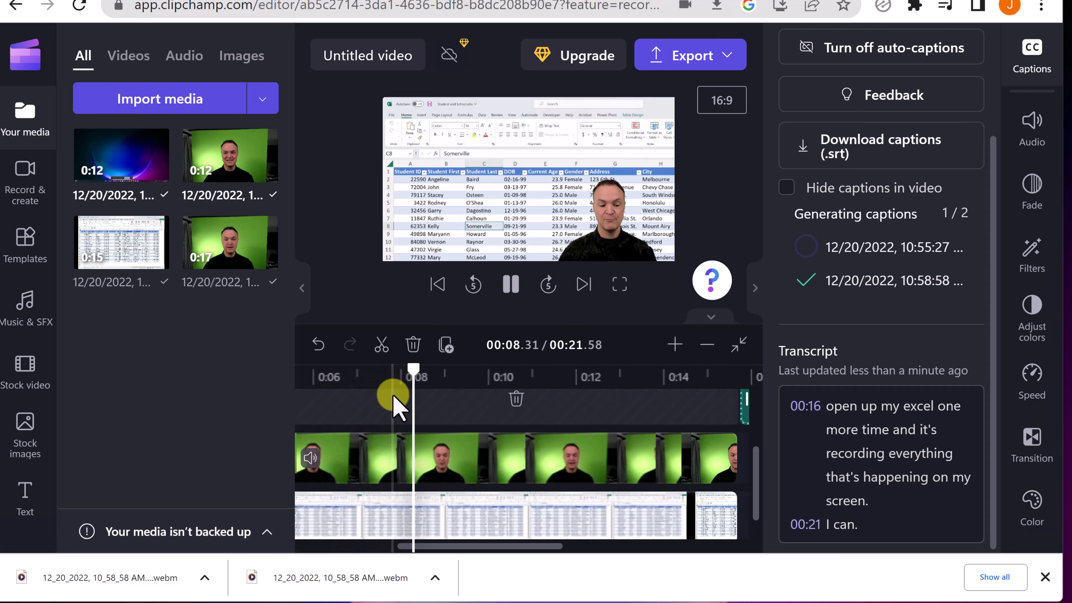
click(489, 539)
drag(490, 546, 541, 550)
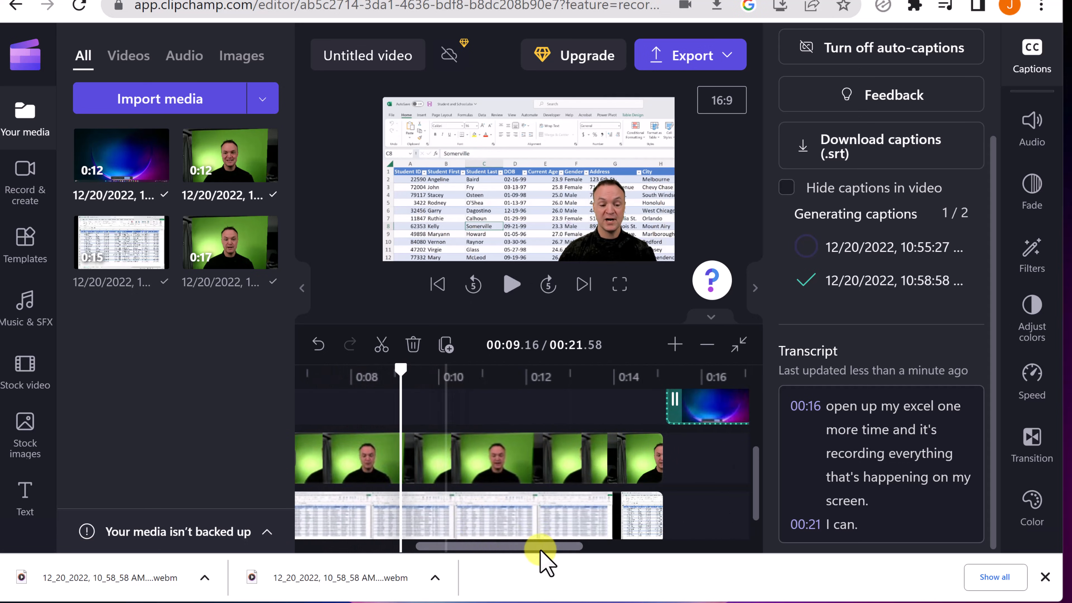
drag(624, 549, 574, 560)
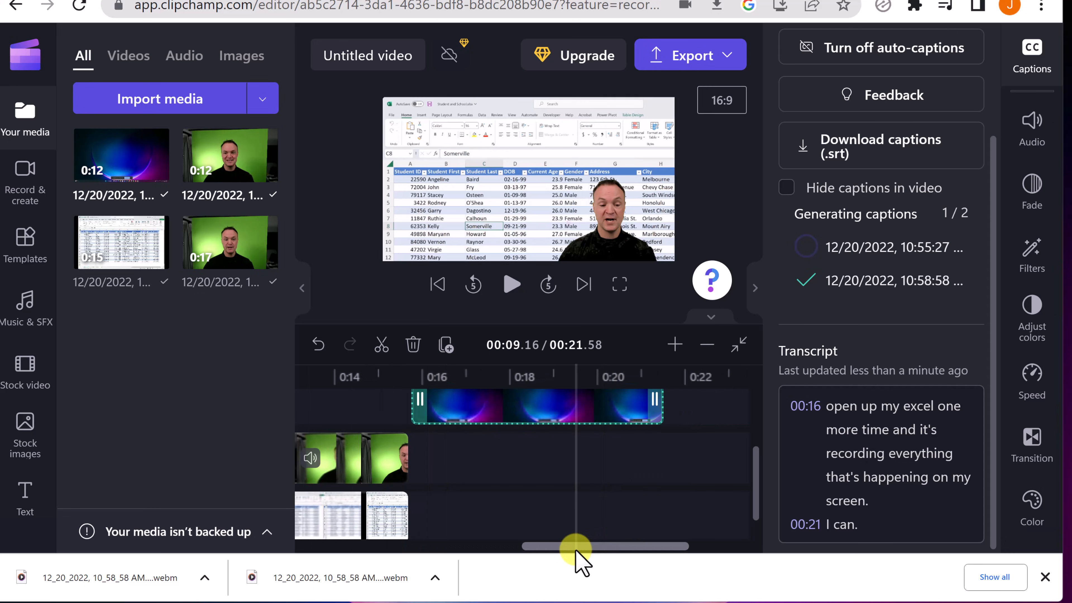
click(466, 372)
click(513, 286)
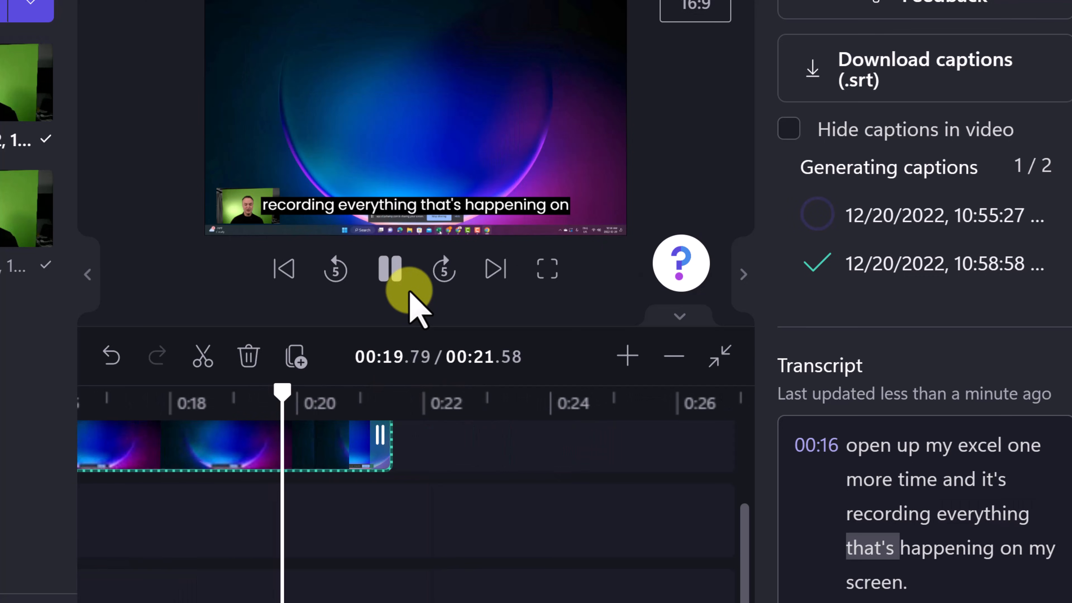
click(407, 284)
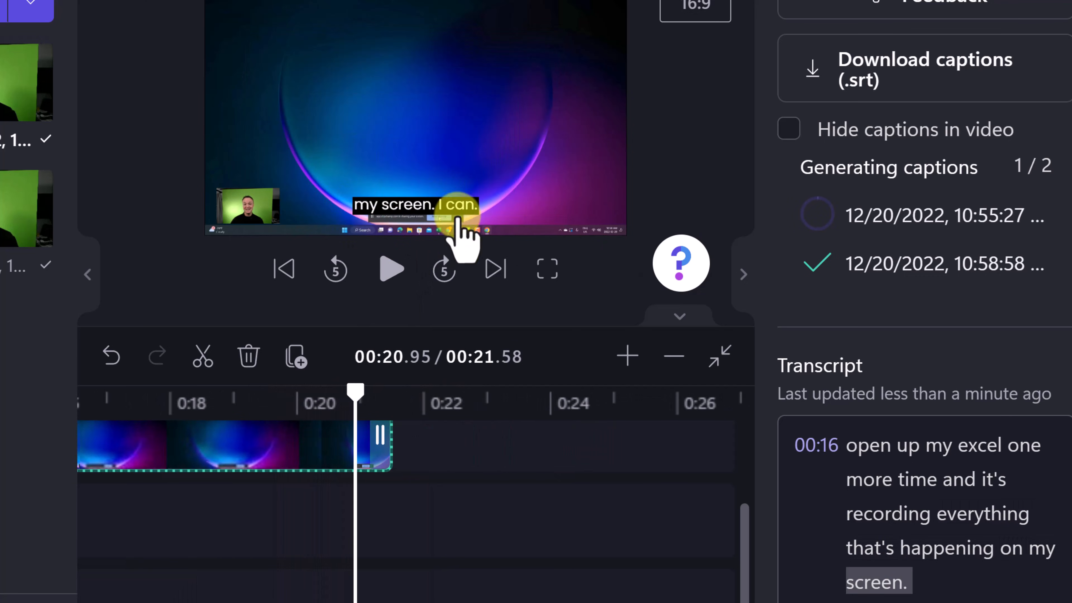
Step: Collapse the captions settings and export the video in 1080p quality
drag(529, 587, 306, 593)
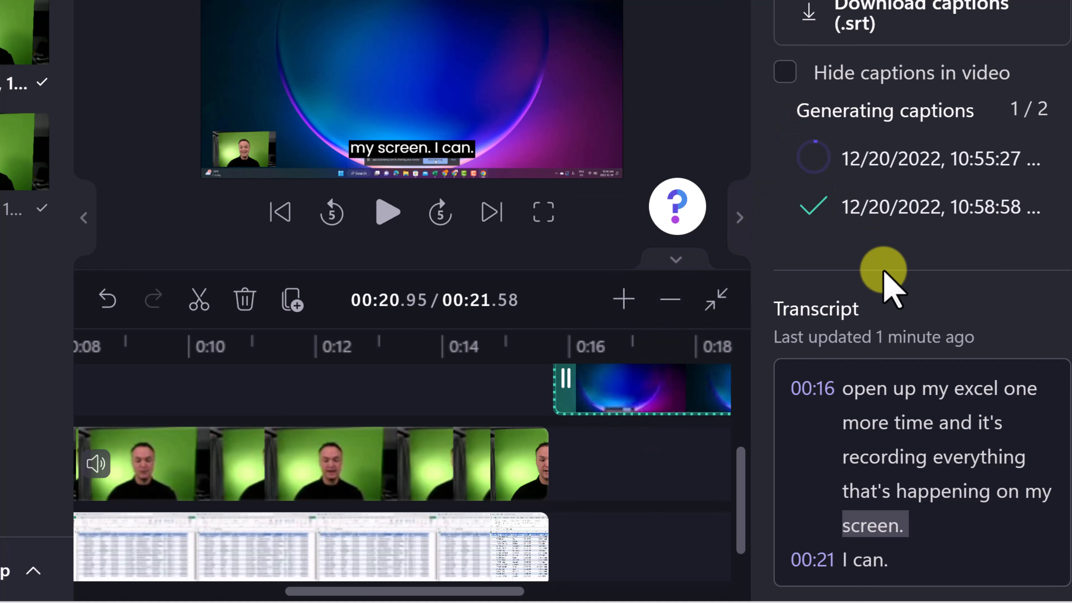
scroll(886, 287, up, 5)
click(913, 215)
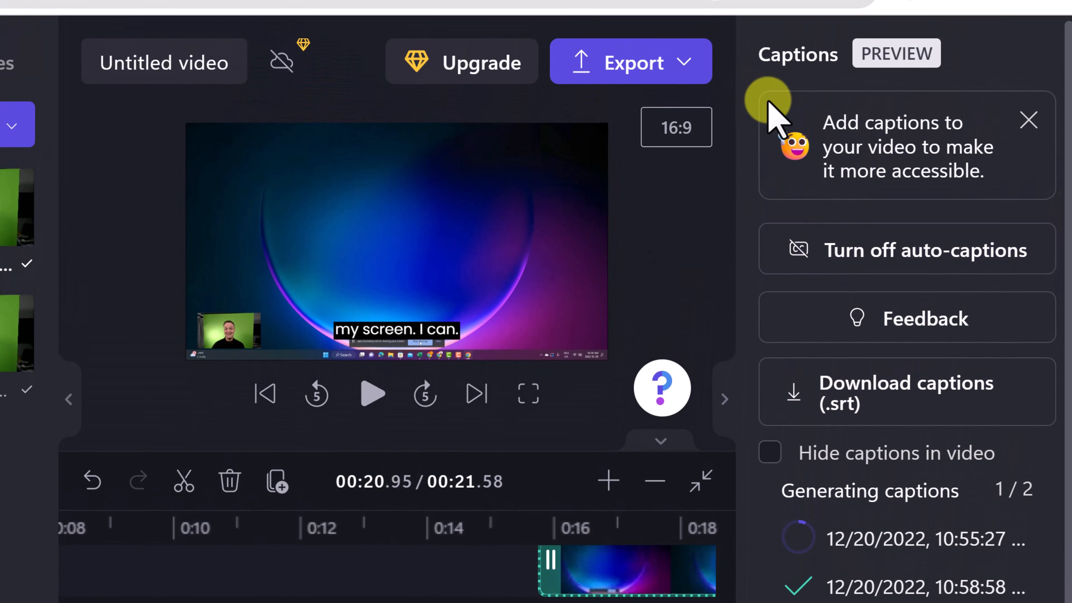
click(726, 402)
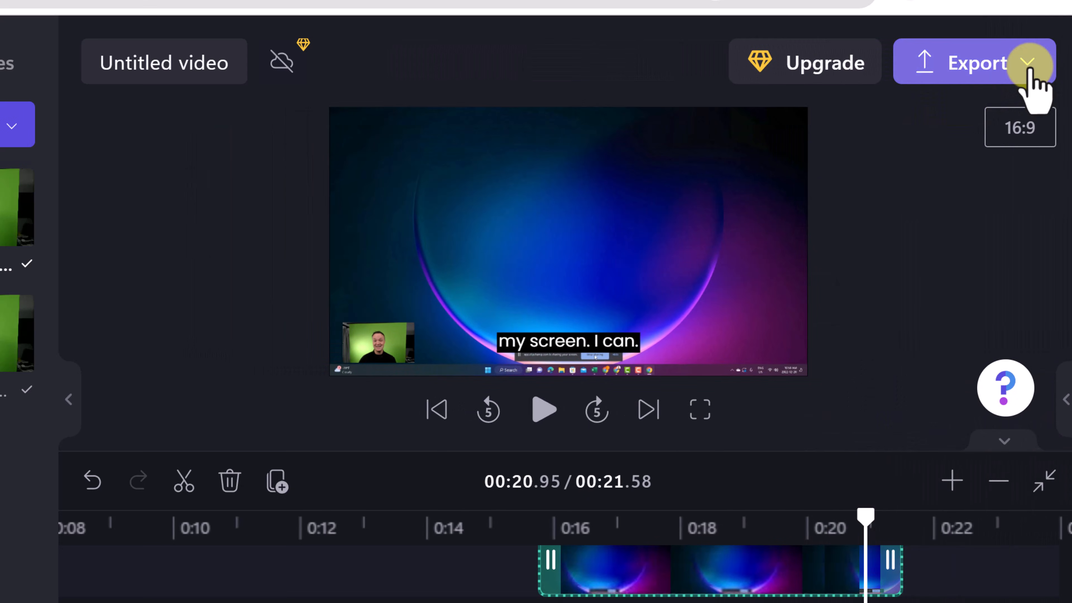
click(1029, 66)
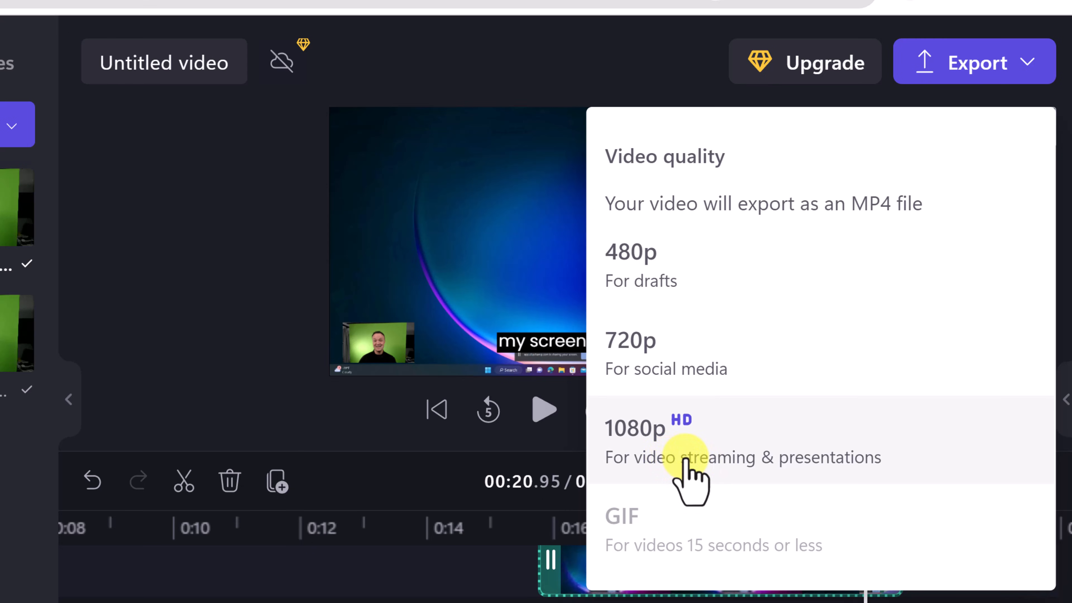
click(675, 446)
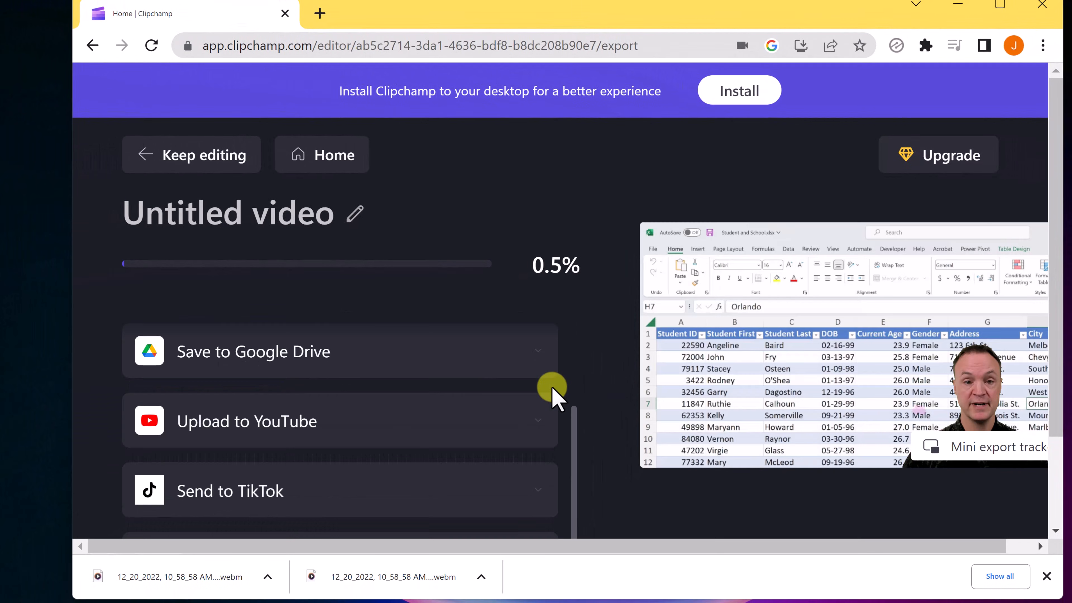
Step: Look through the save and share options for the exported video, such as Google Drive, YouTube and TikTok
scroll(473, 382, down, 3)
scroll(473, 382, up, 2)
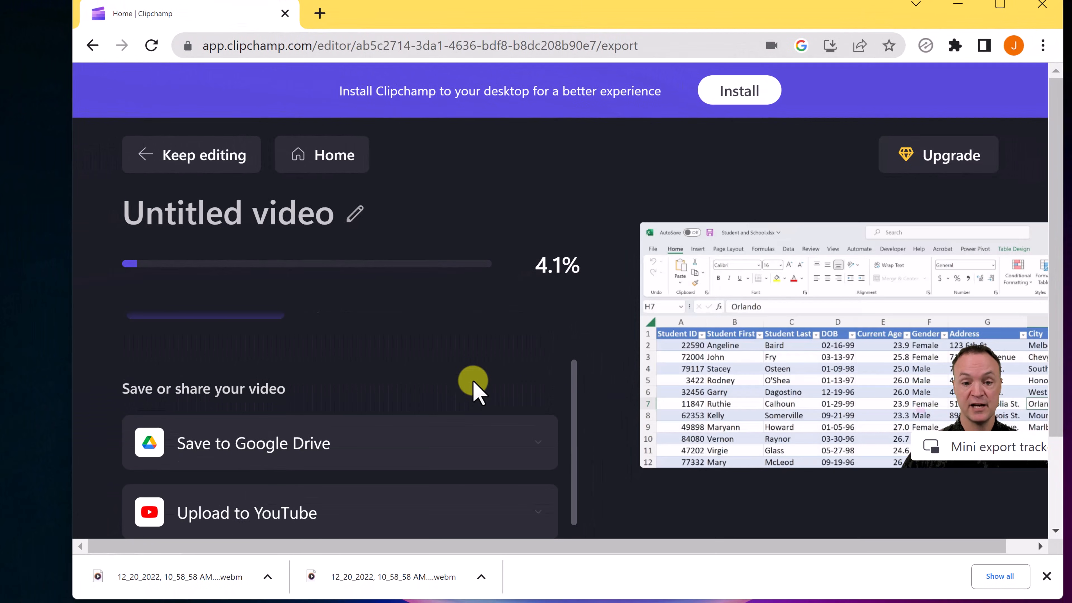
scroll(474, 382, down, 1)
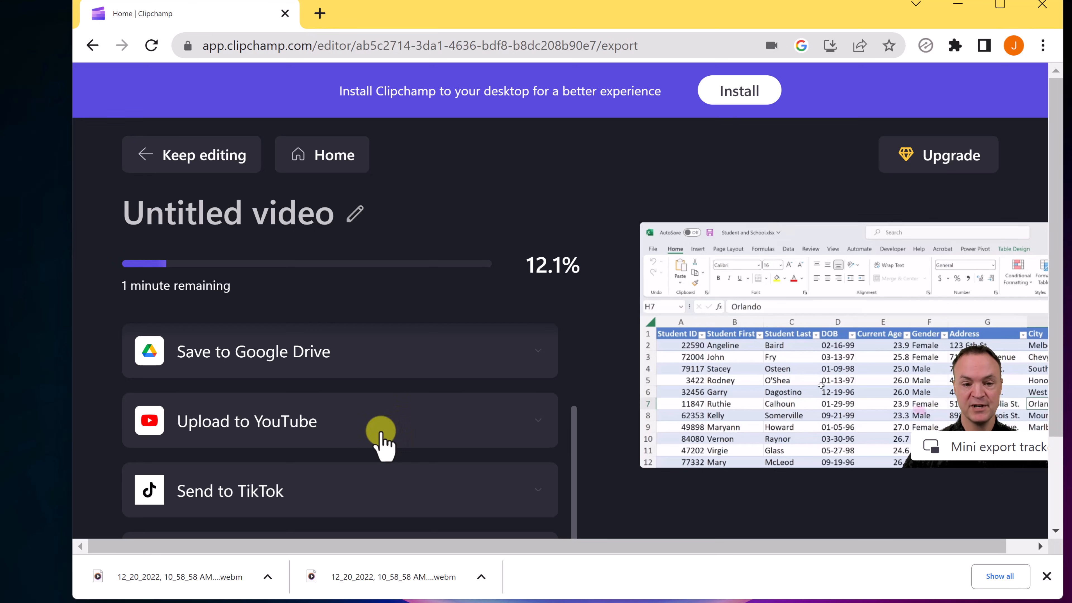
scroll(381, 438, down, 1)
scroll(380, 437, up, 1)
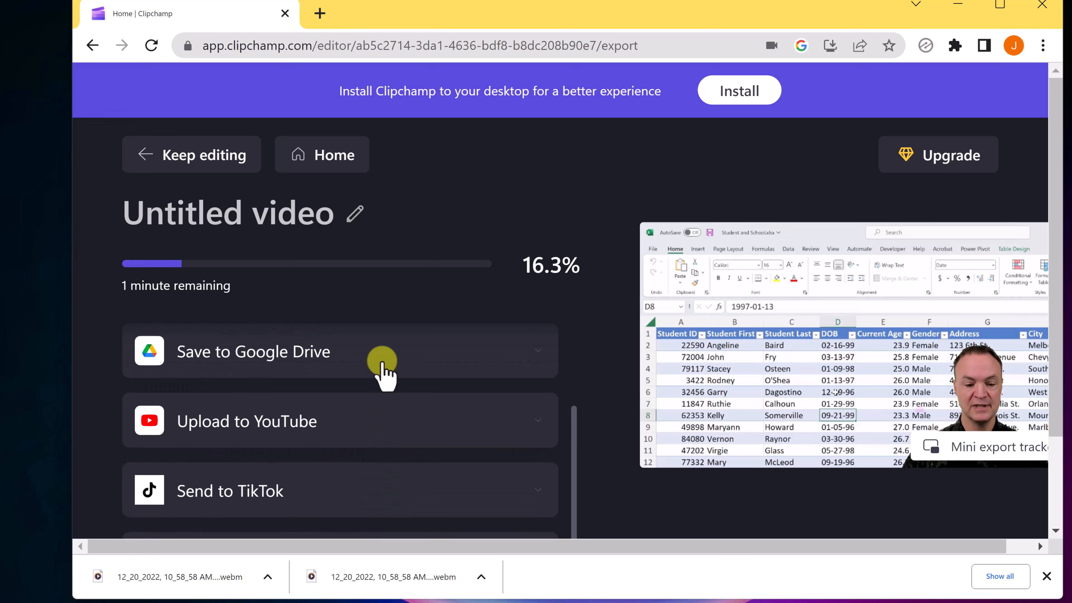
scroll(382, 372, up, 2)
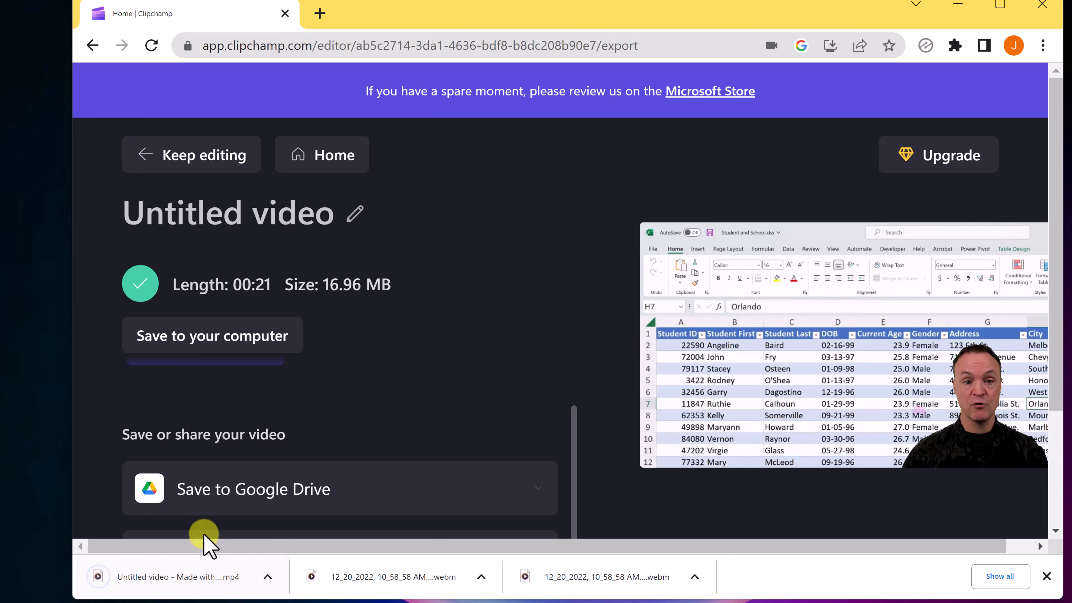
Step: Open the exported MP4 in Media Player, play its opening seconds, and pause it
click(180, 581)
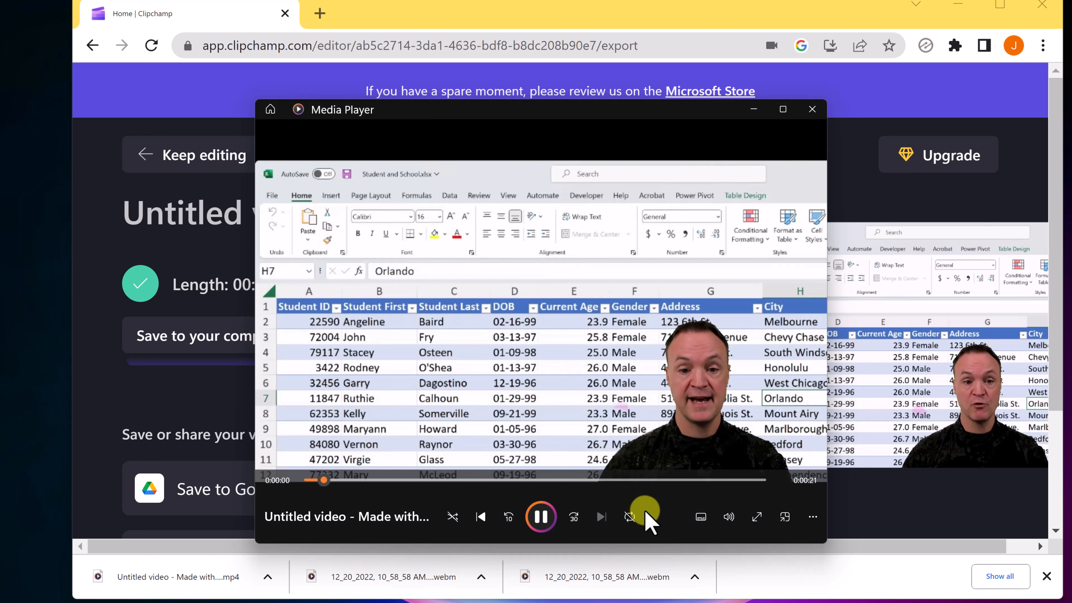
click(542, 519)
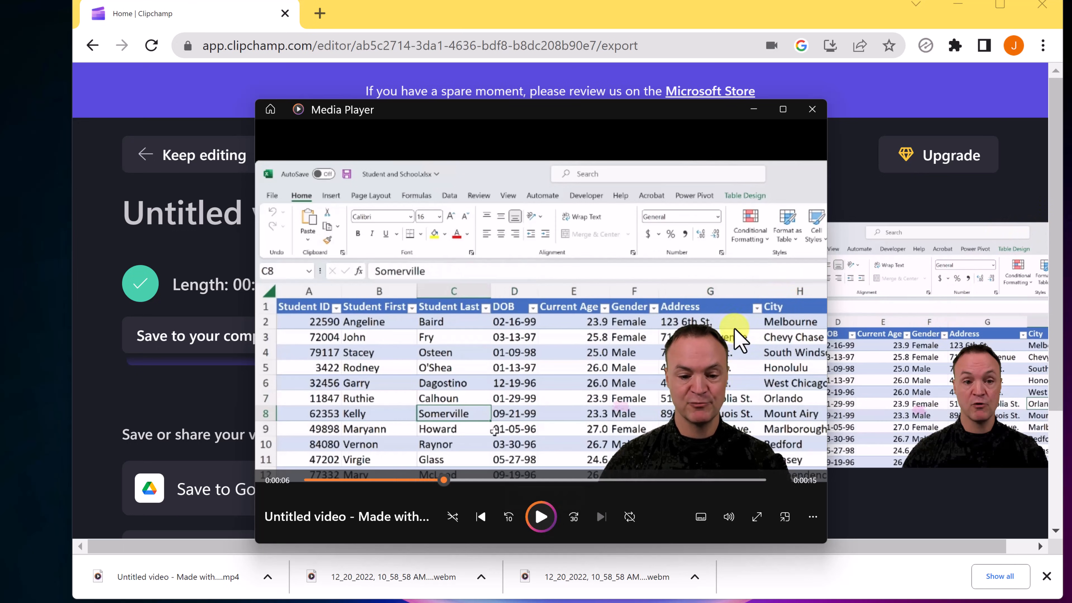